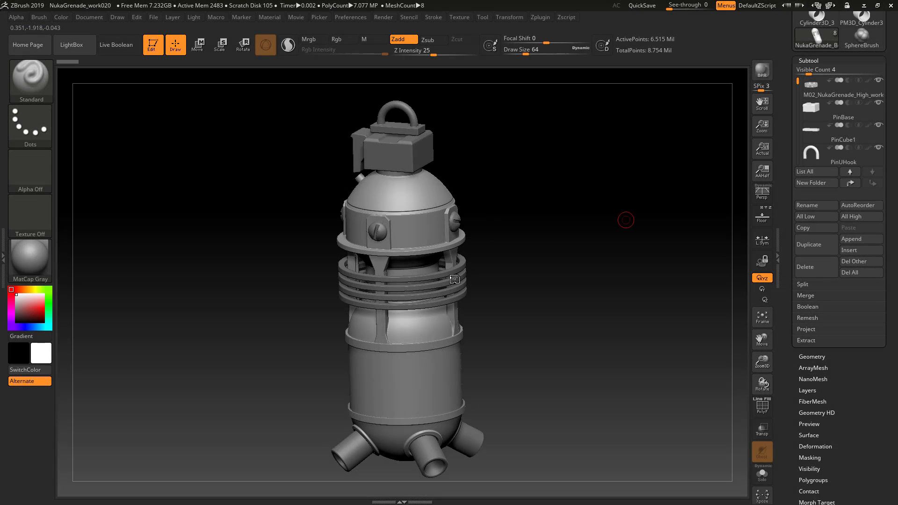
# Orbit the Nuka grenade around its vertical axis and settle on a straight front view.
pyautogui.moveTo(524, 268)
pyautogui.mouseDown()
pyautogui.moveTo(598, 243)
pyautogui.moveTo(523, 245)
pyautogui.moveTo(526, 270)
pyautogui.moveTo(552, 272)
pyautogui.moveTo(517, 271)
pyautogui.mouseUp()
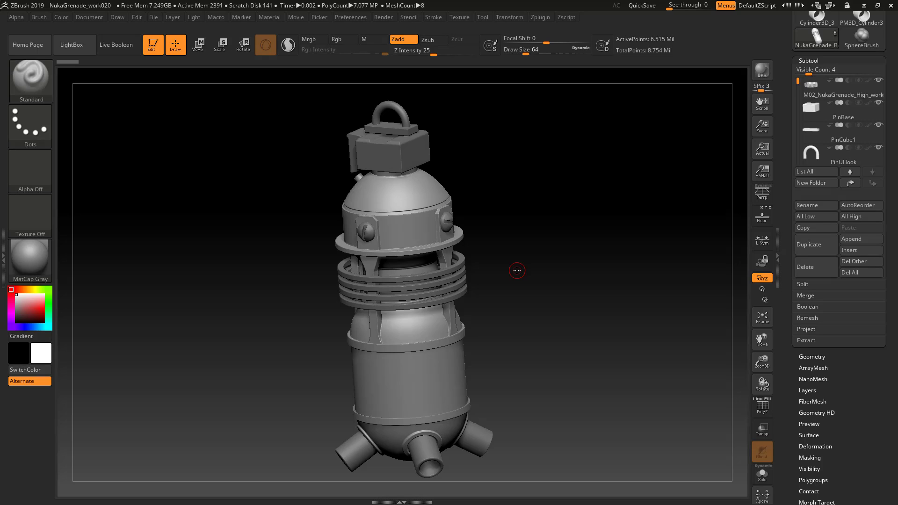
pyautogui.moveTo(517, 270); pyautogui.dragTo(511, 291)
pyautogui.moveTo(682, 216); pyautogui.dragTo(544, 262)
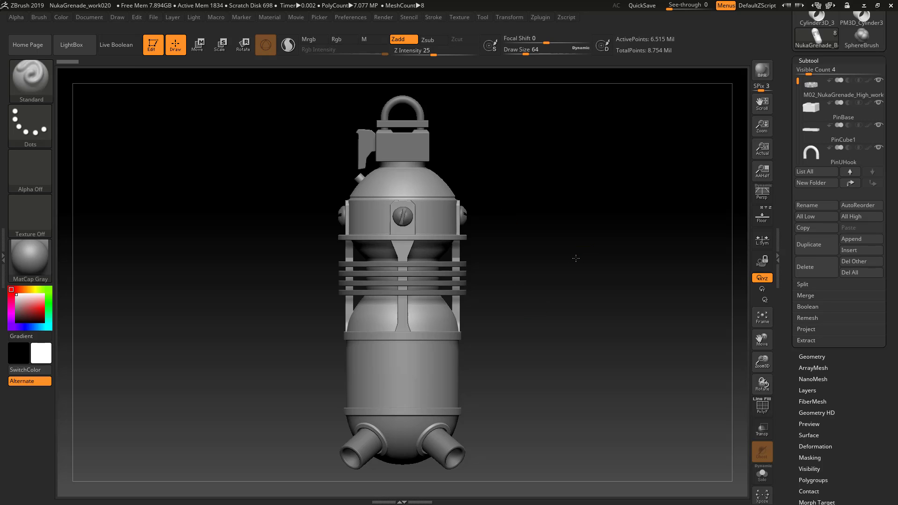
pyautogui.moveTo(576, 257); pyautogui.dragTo(571, 261)
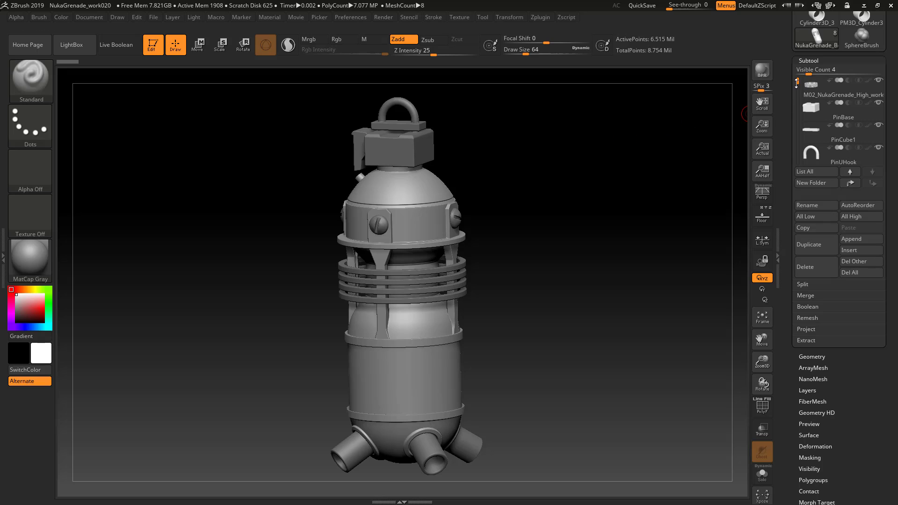
pyautogui.moveTo(798, 82)
pyautogui.mouseDown()
pyautogui.moveTo(798, 96)
pyautogui.moveTo(798, 81)
pyautogui.mouseUp()
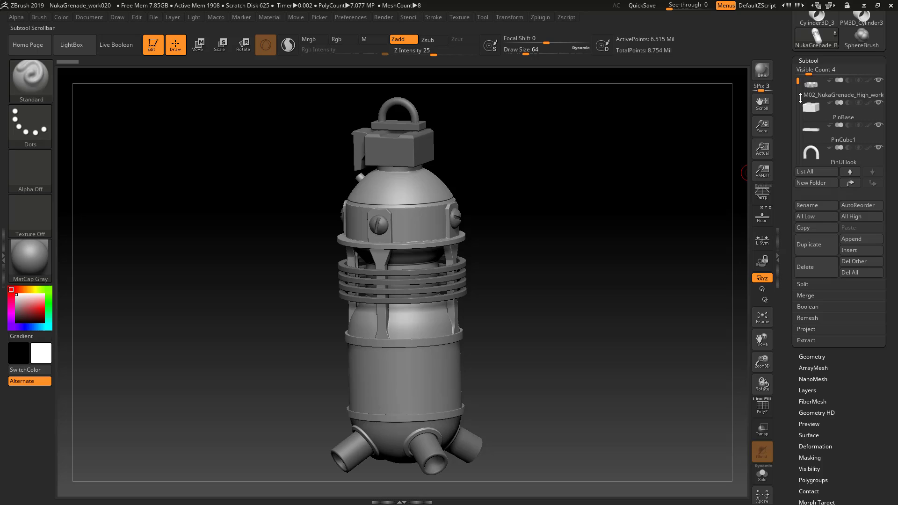
pyautogui.moveTo(806, 94)
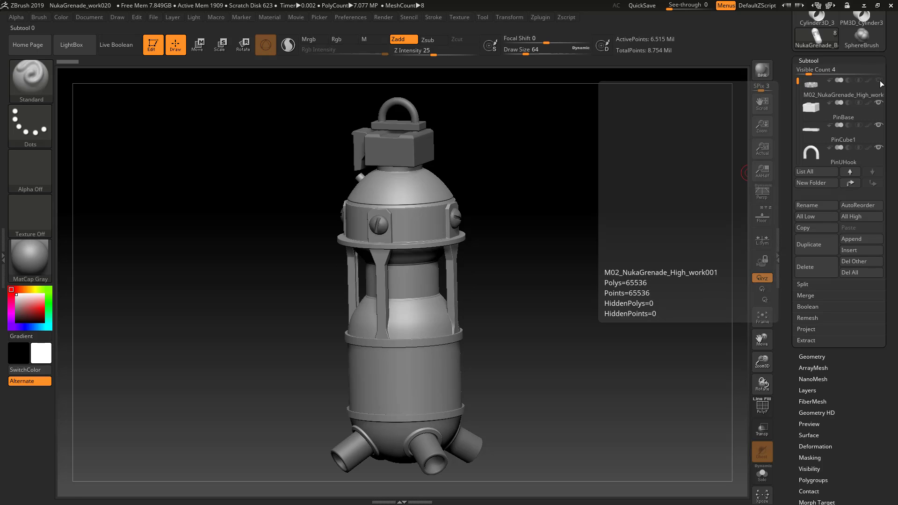
pyautogui.click(880, 150)
pyautogui.click(879, 148)
pyautogui.click(879, 147)
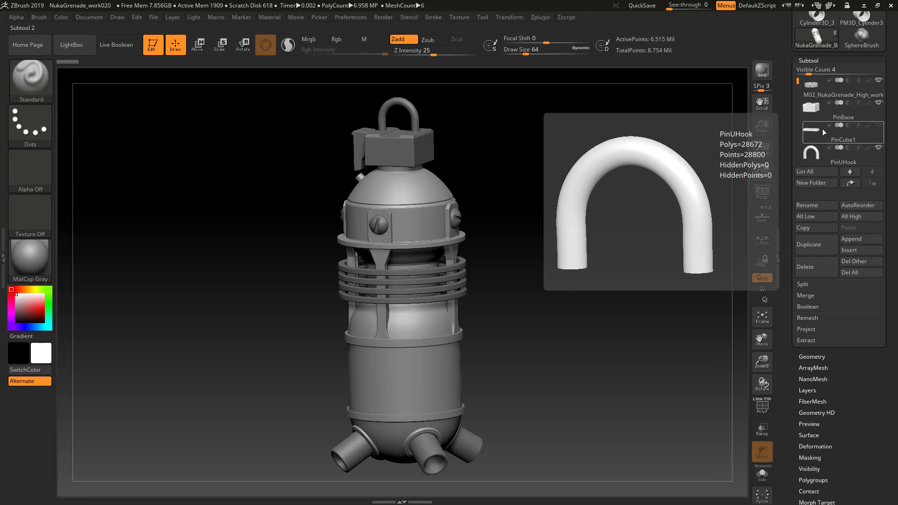
pyautogui.moveTo(798, 82); pyautogui.dragTo(798, 136)
pyautogui.moveTo(815, 133)
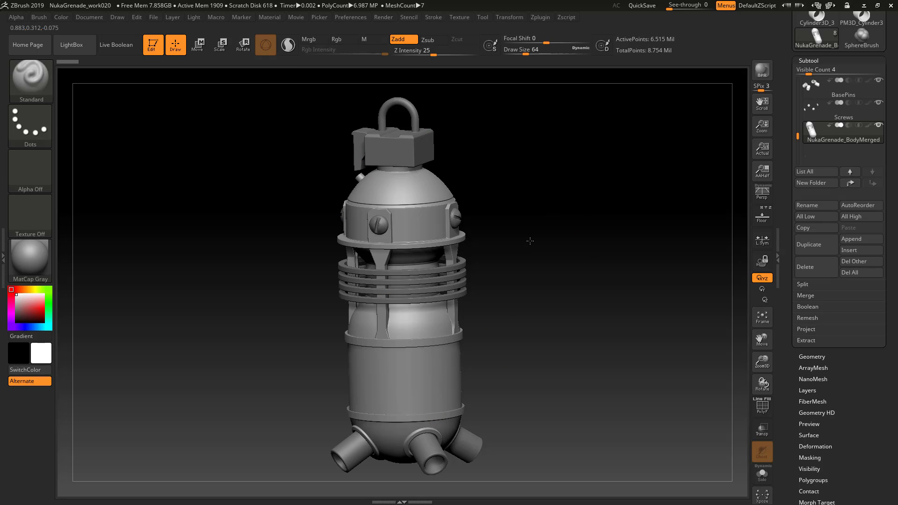
pyautogui.moveTo(528, 240); pyautogui.dragTo(528, 232)
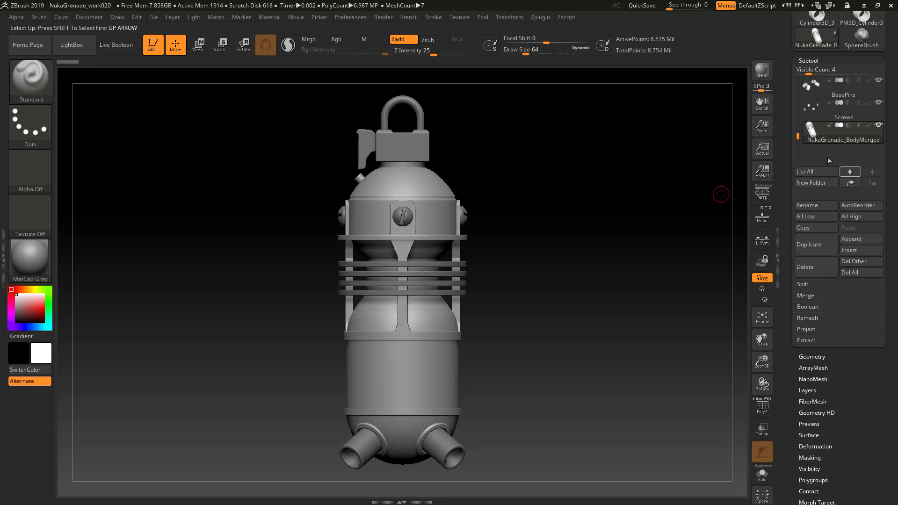
pyautogui.moveTo(798, 136); pyautogui.dragTo(792, 75)
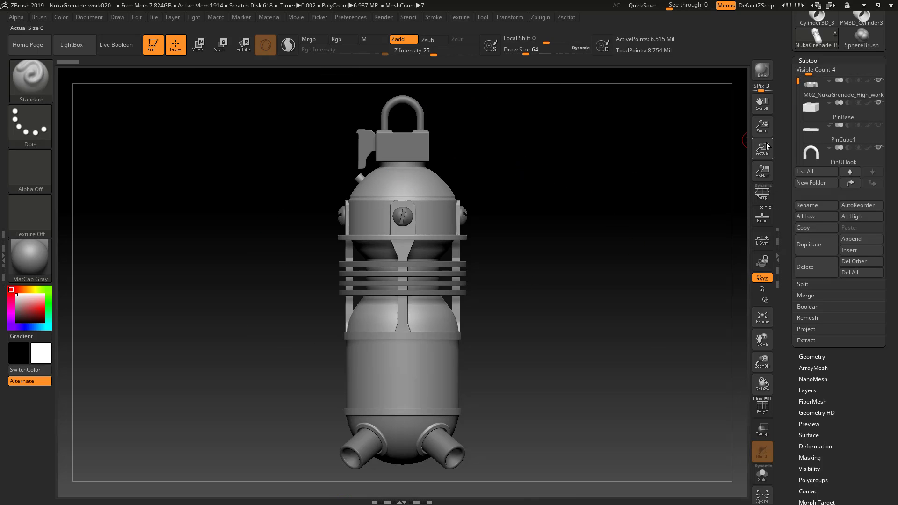
pyautogui.moveTo(505, 254)
pyautogui.mouseDown()
pyautogui.moveTo(489, 282)
pyautogui.moveTo(531, 277)
pyautogui.moveTo(521, 240)
pyautogui.moveTo(542, 247)
pyautogui.moveTo(506, 254)
pyautogui.moveTo(516, 251)
pyautogui.mouseUp()
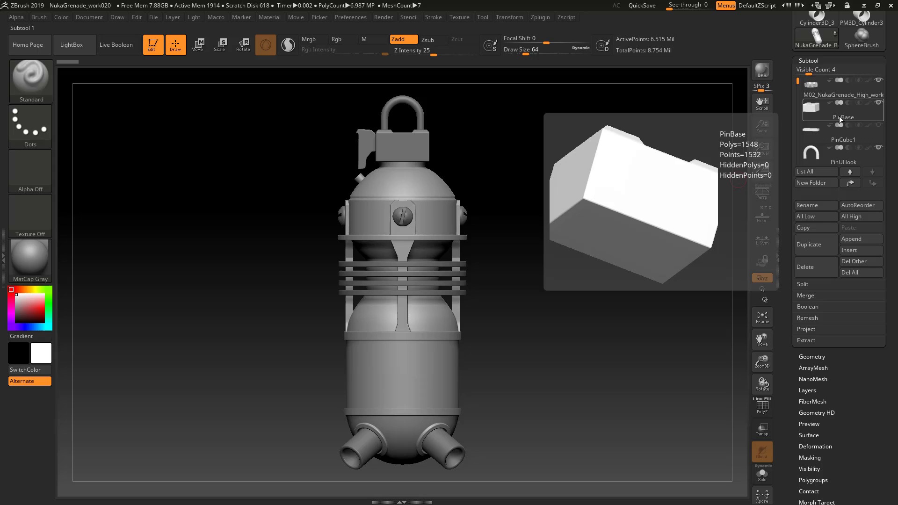
pyautogui.click(819, 155)
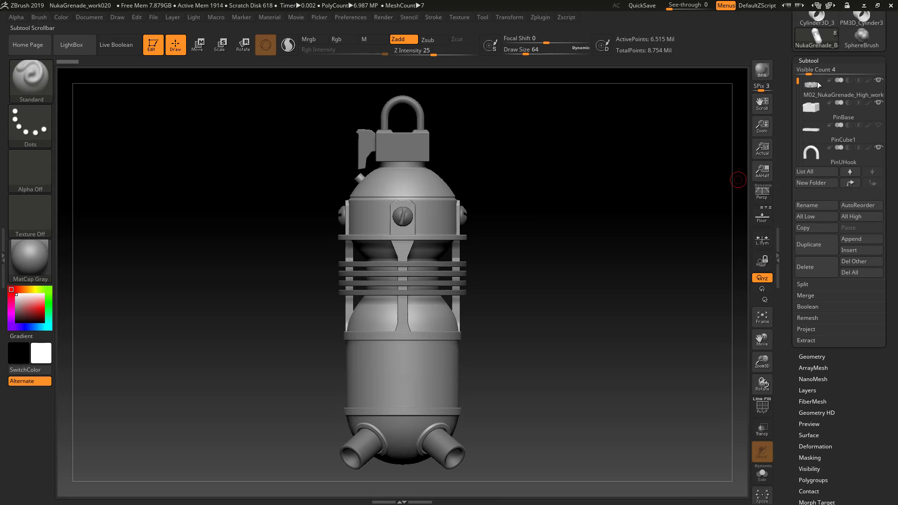
# Select the M02_NukaGrenade_High_work001 subtool and show its Geometry settings alongside the subtool list.
pyautogui.moveTo(892, 88); pyautogui.dragTo(892, 190)
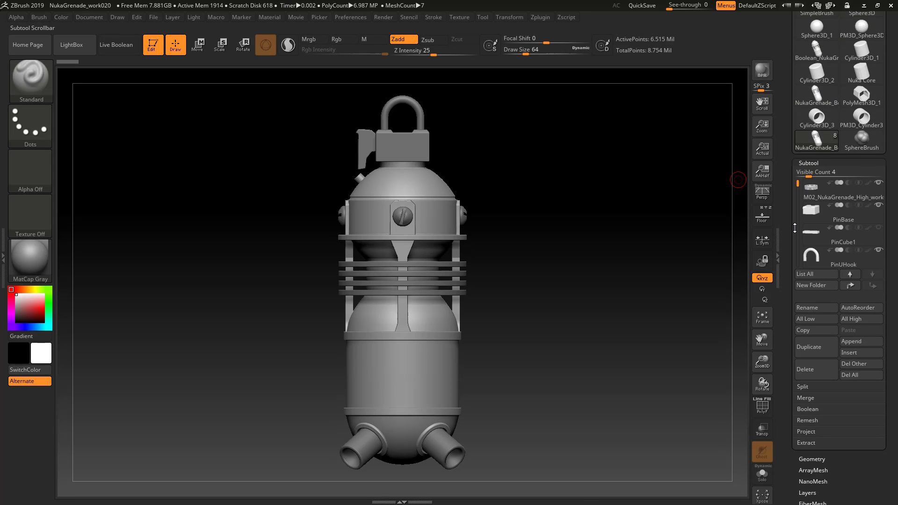
pyautogui.click(804, 185)
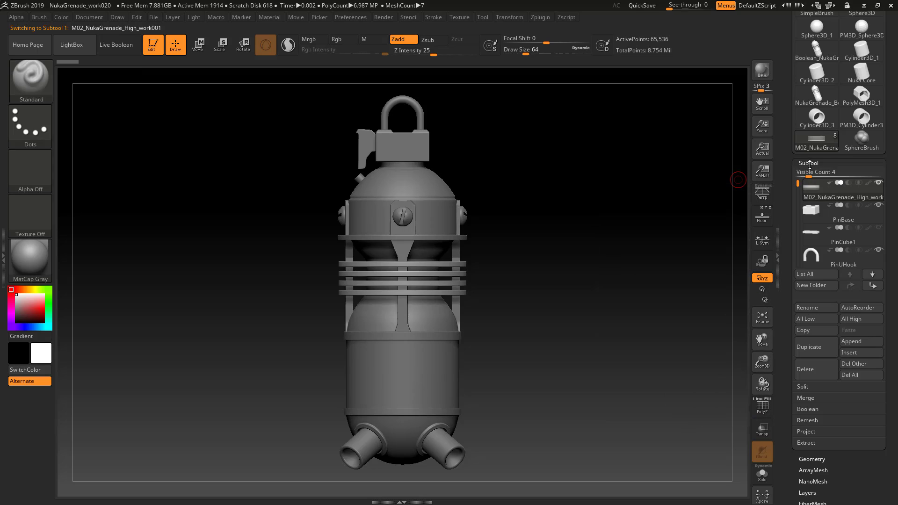
pyautogui.click(809, 163)
pyautogui.click(811, 175)
pyautogui.click(809, 163)
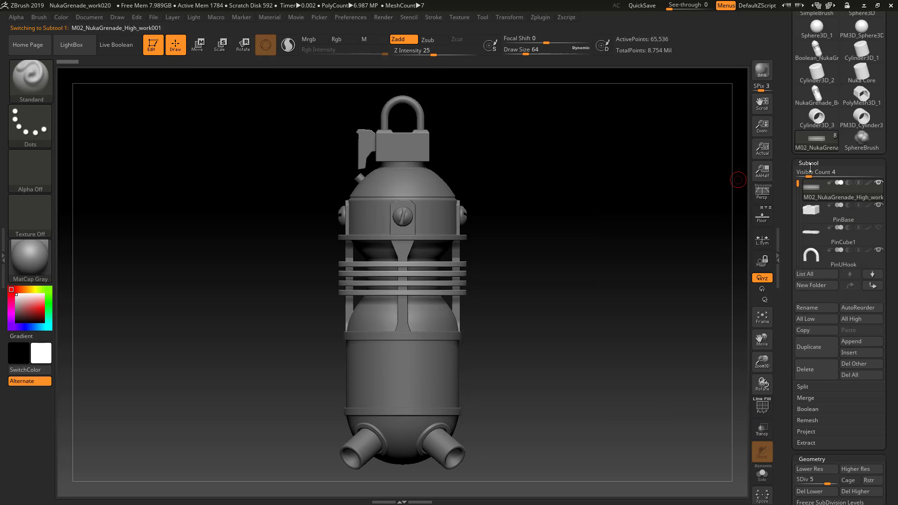
# Check SDiv levels on PinUHook, TriggerZmodeler, BasePins, Screws and NukaGrenade_BodyMerged subtools in turn.
pyautogui.moveTo(897, 364); pyautogui.dragTo(896, 76)
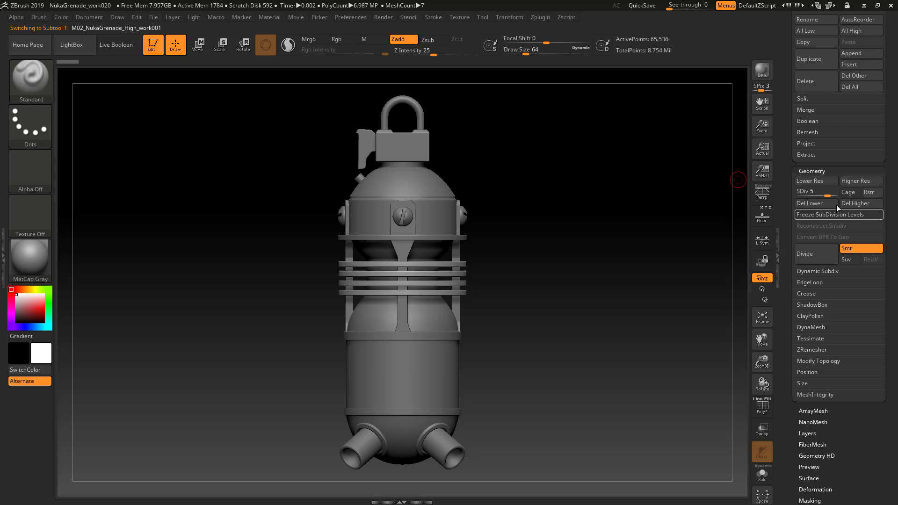
pyautogui.moveTo(829, 195); pyautogui.dragTo(838, 193)
pyautogui.scroll(5, 842, 193)
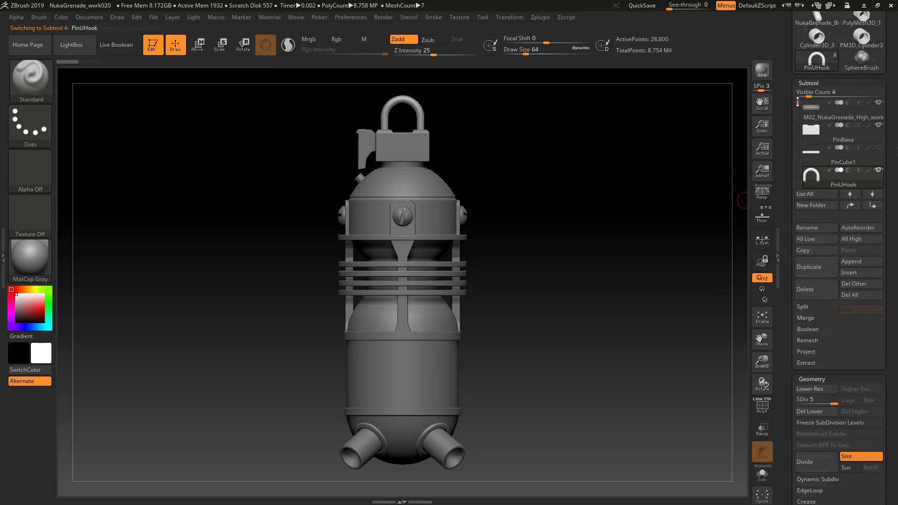
pyautogui.click(814, 154)
pyautogui.moveTo(798, 117); pyautogui.dragTo(798, 128)
pyautogui.click(804, 148)
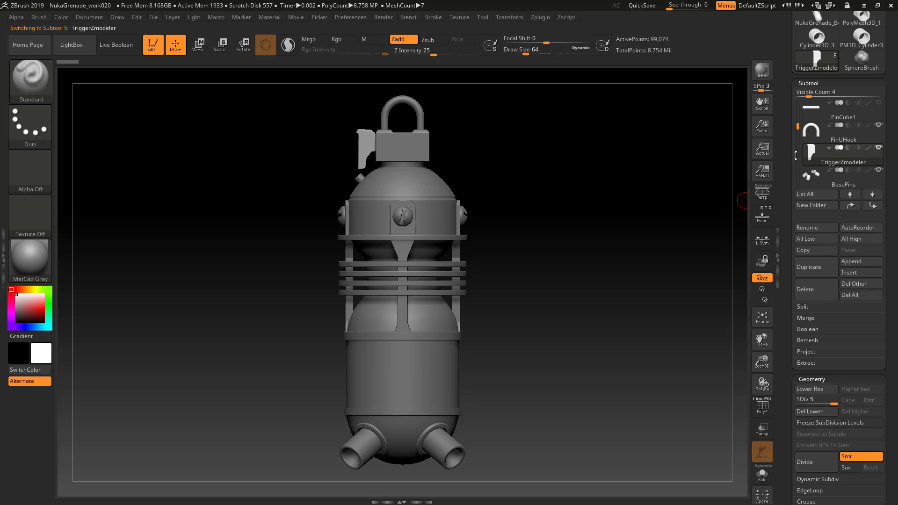
pyautogui.click(806, 175)
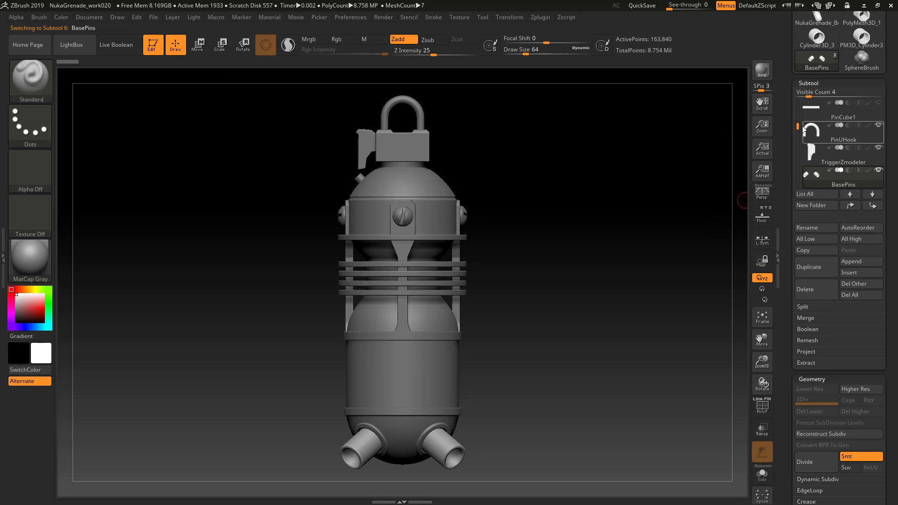
pyautogui.moveTo(798, 126); pyautogui.dragTo(798, 141)
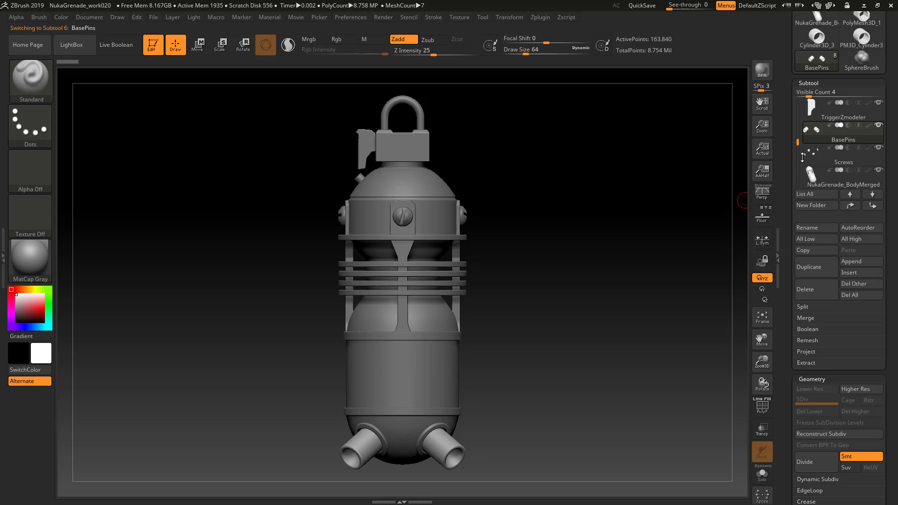
pyautogui.click(809, 156)
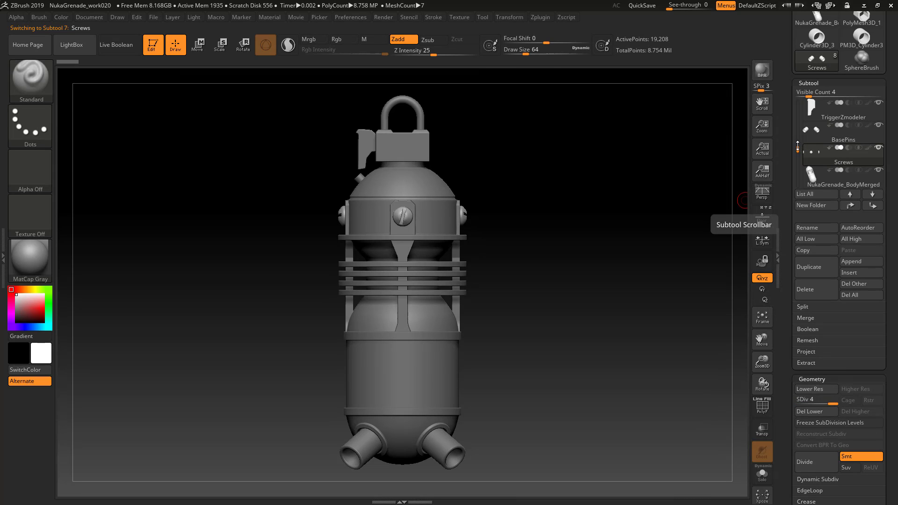
pyautogui.scroll(-1, 810, 155)
pyautogui.click(811, 155)
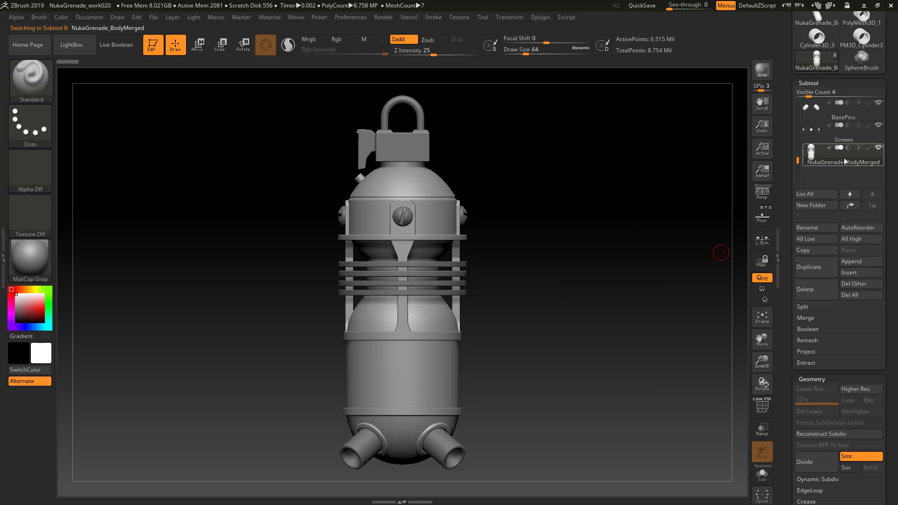
# Inspect the body's polygroups with PolyF on, then turn it off and return to front view.
pyautogui.press('shift')
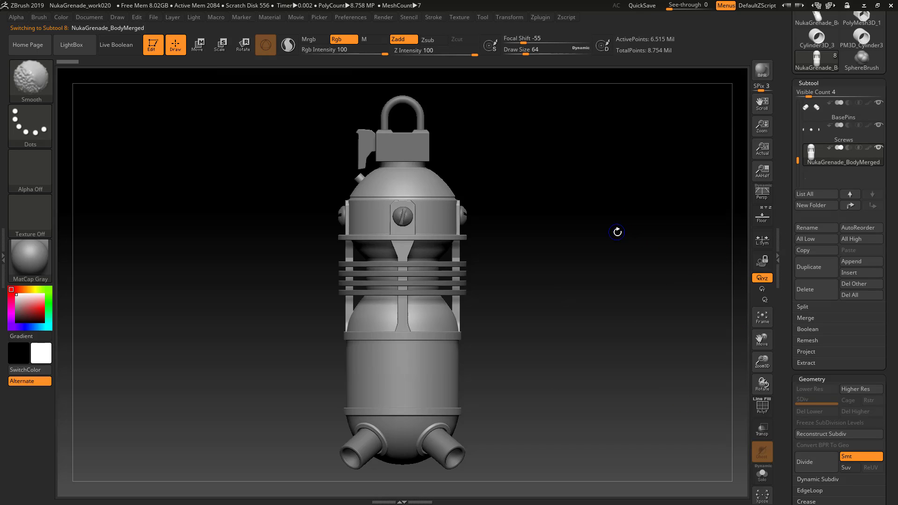
pyautogui.hotkey('shift', 'f')
pyautogui.moveTo(617, 232); pyautogui.dragTo(594, 248)
pyautogui.moveTo(560, 323); pyautogui.dragTo(585, 318)
pyautogui.hotkey('shift', 'f')
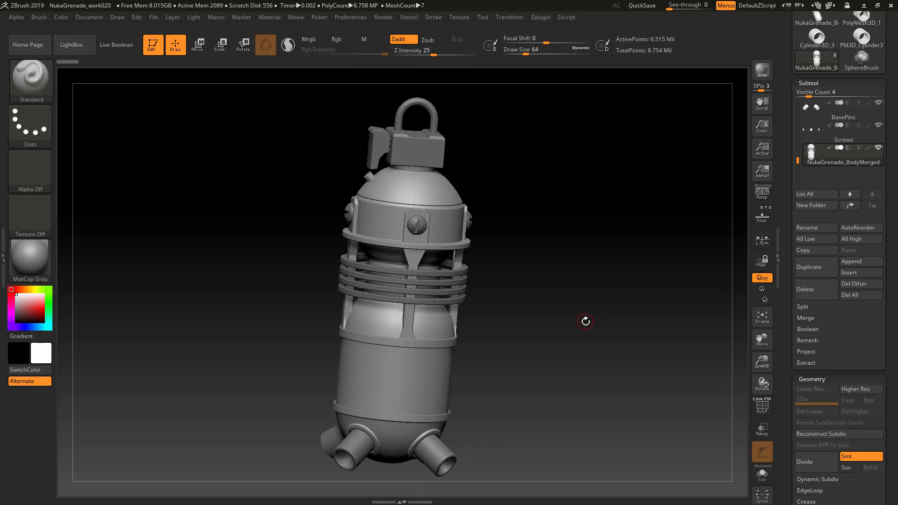
pyautogui.keyDown('shift'); pyautogui.moveTo(579, 277); pyautogui.dragTo(580, 275); pyautogui.keyUp('shift')
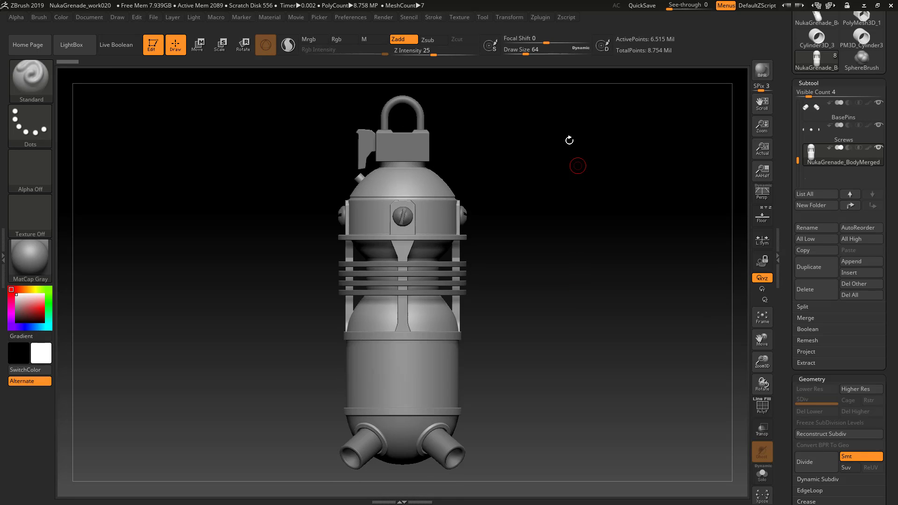
# Merge the visible subtools with SubTool Master, Merge only, with Preserve existing Polygroups unchecked.
pyautogui.click(827, 82)
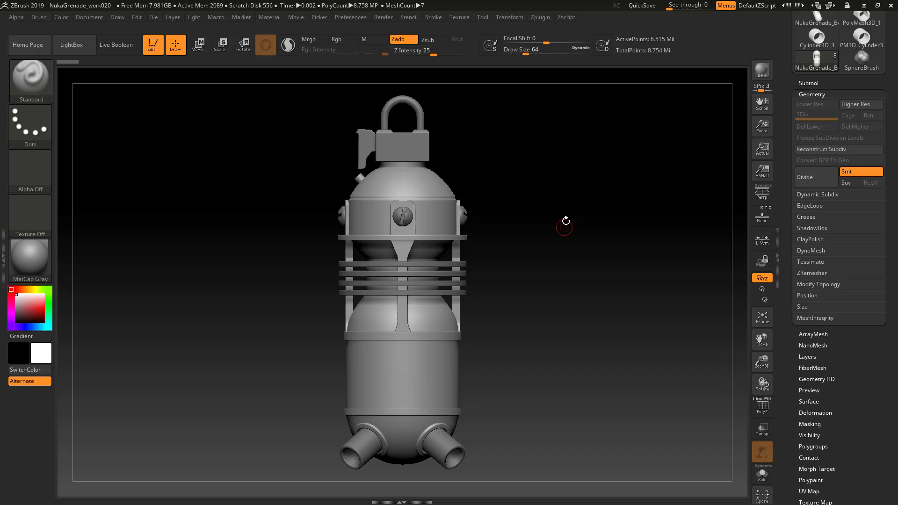
pyautogui.click(543, 18)
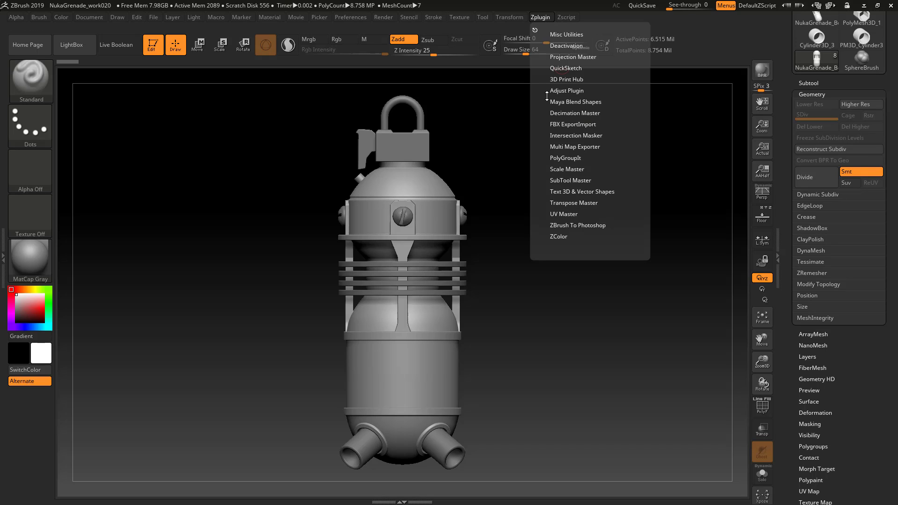
pyautogui.click(535, 18)
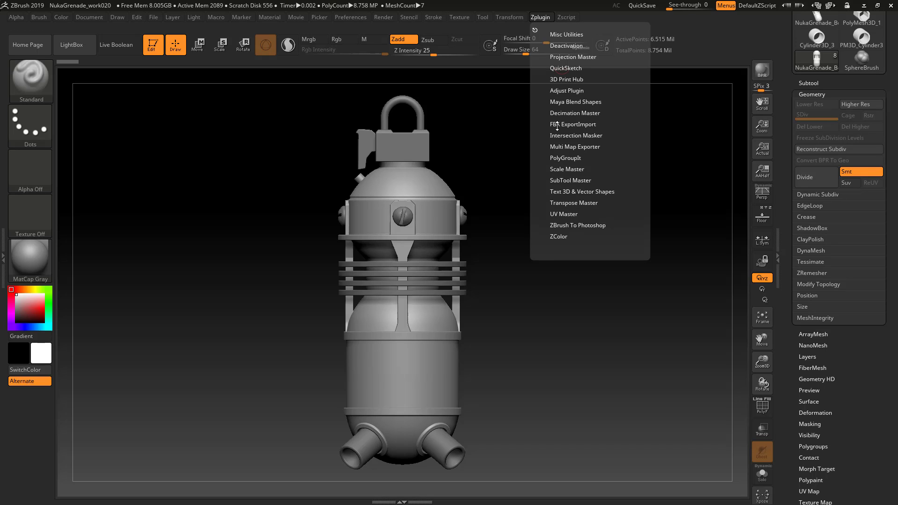
pyautogui.click(565, 181)
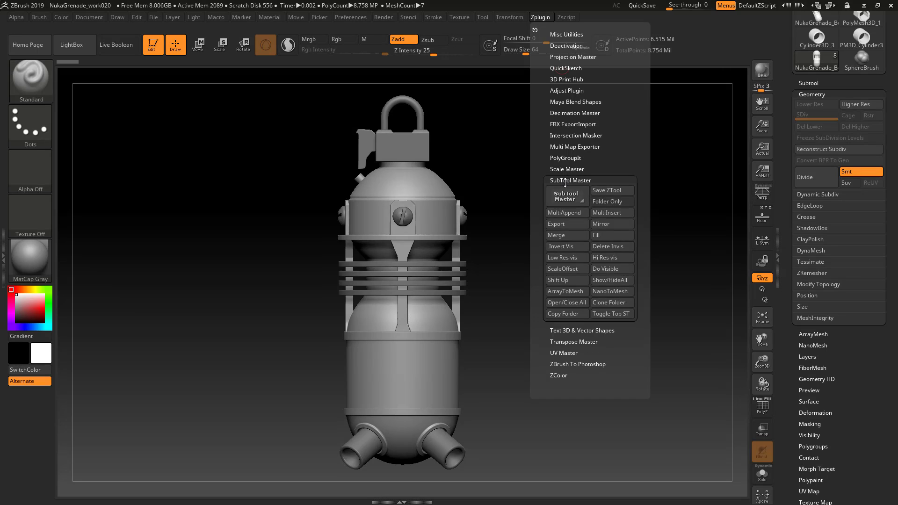
pyautogui.click(566, 238)
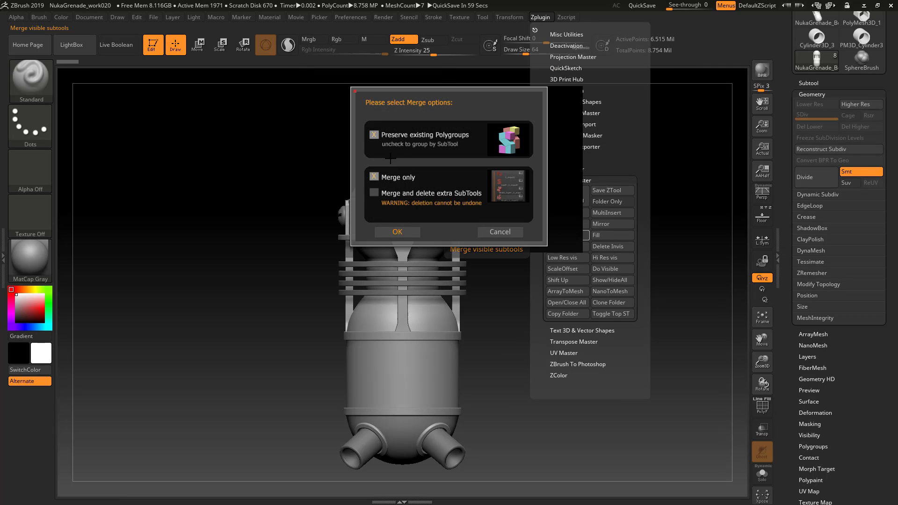
pyautogui.click(373, 135)
pyautogui.click(394, 230)
pyautogui.click(398, 232)
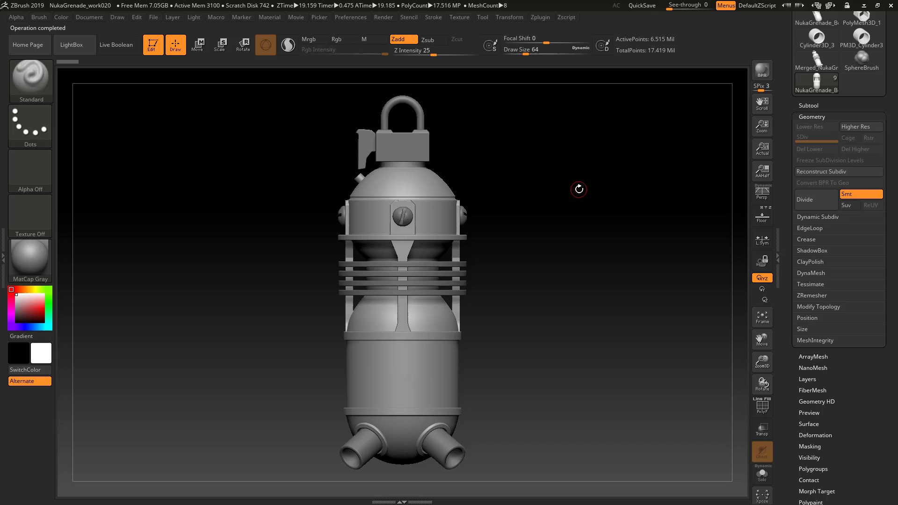
# Make Merged_NukaGrenade_BodyMerged1 the active subtool.
pyautogui.click(808, 105)
pyautogui.click(833, 179)
pyautogui.moveTo(798, 187)
pyautogui.mouseDown()
pyautogui.moveTo(798, 169)
pyautogui.moveTo(798, 183)
pyautogui.mouseUp()
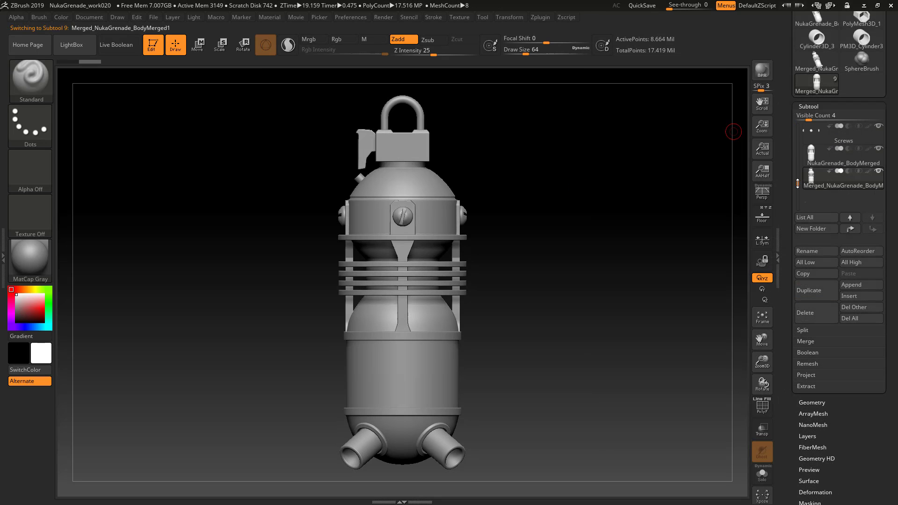
pyautogui.moveTo(526, 233); pyautogui.dragTo(525, 234)
# Solo the merged body and turn on PolyFrame to inspect its polygroups.
pyautogui.moveTo(866, 173)
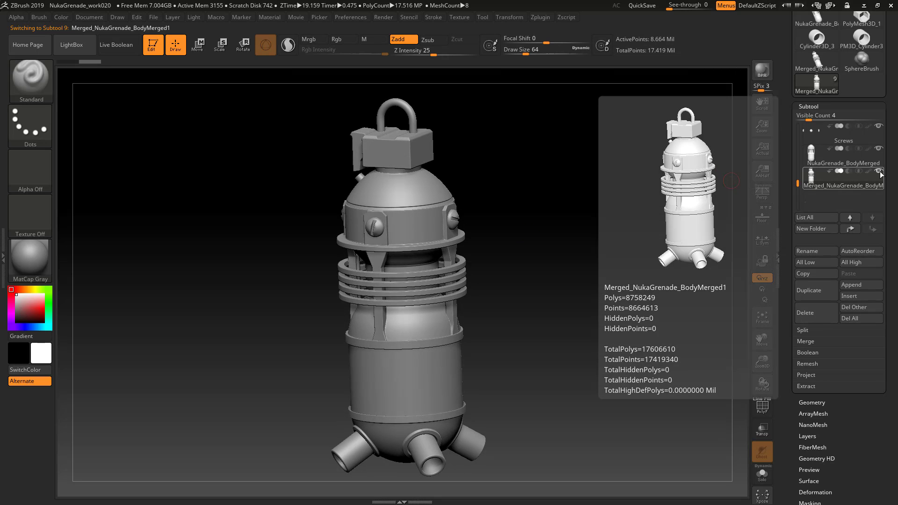
pyautogui.keyDown('shift'); pyautogui.click(880, 172); pyautogui.keyUp('shift')
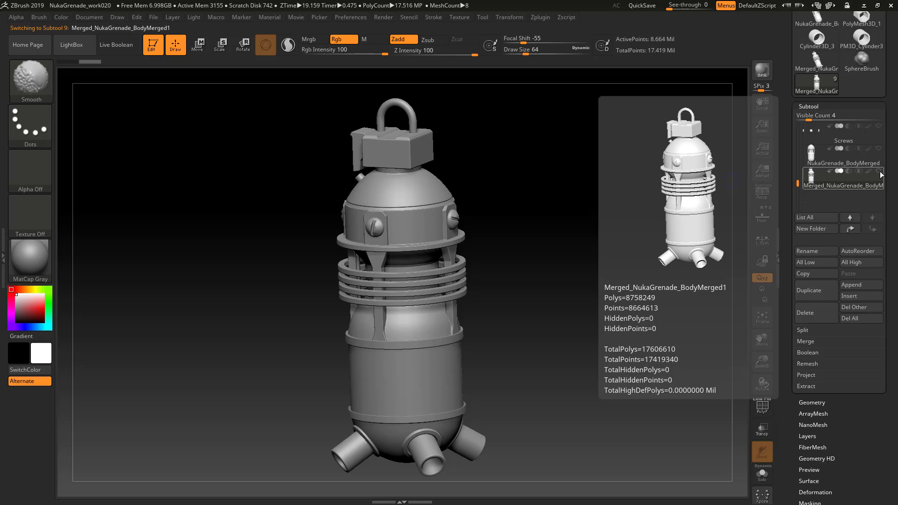
pyautogui.keyDown('shift'); pyautogui.click(880, 173); pyautogui.keyUp('shift')
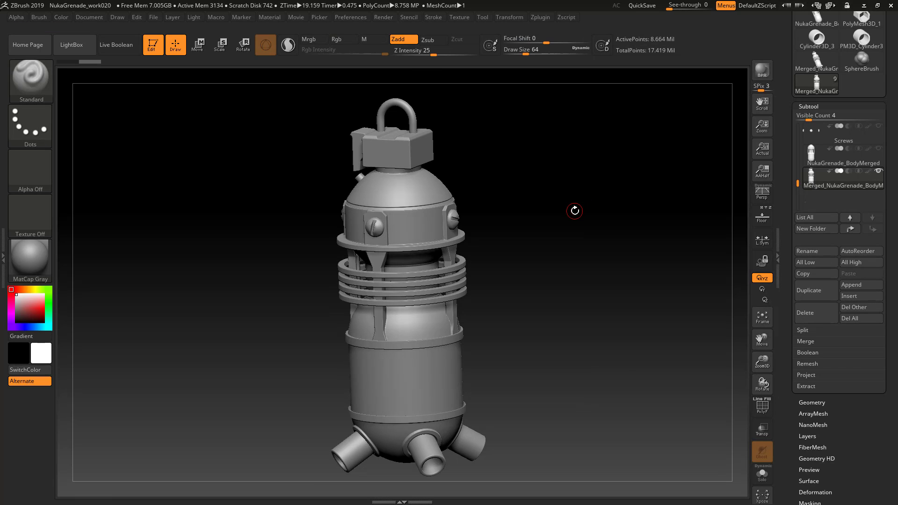
pyautogui.hotkey('shift', 'f')
pyautogui.moveTo(573, 215); pyautogui.dragTo(608, 262)
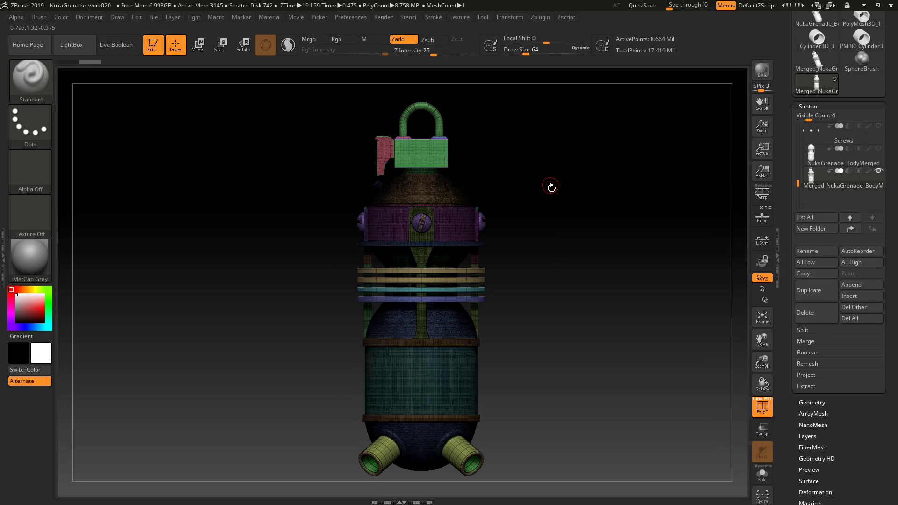
pyautogui.moveTo(544, 205); pyautogui.dragTo(547, 181)
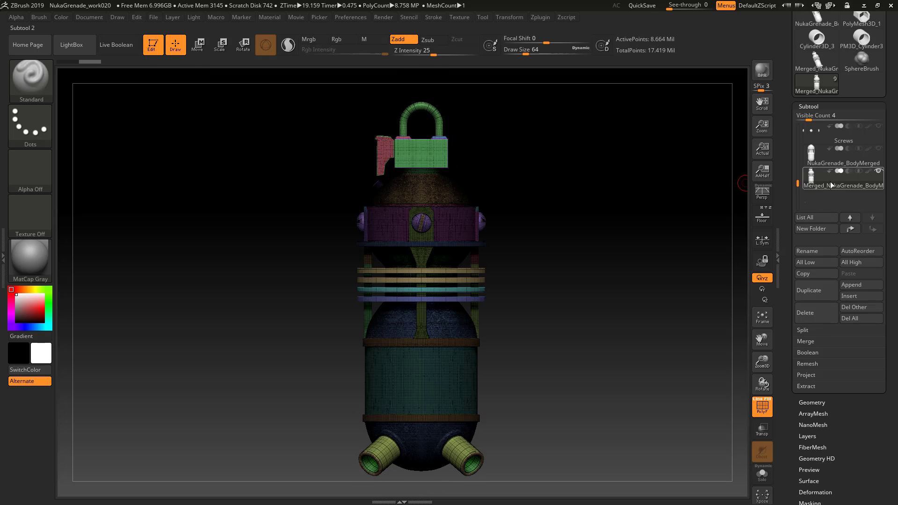
# Delete all other subtools with Del Other, leaving only the merged body at 8.664 Mil points.
pyautogui.moveTo(830, 180)
pyautogui.click(857, 309)
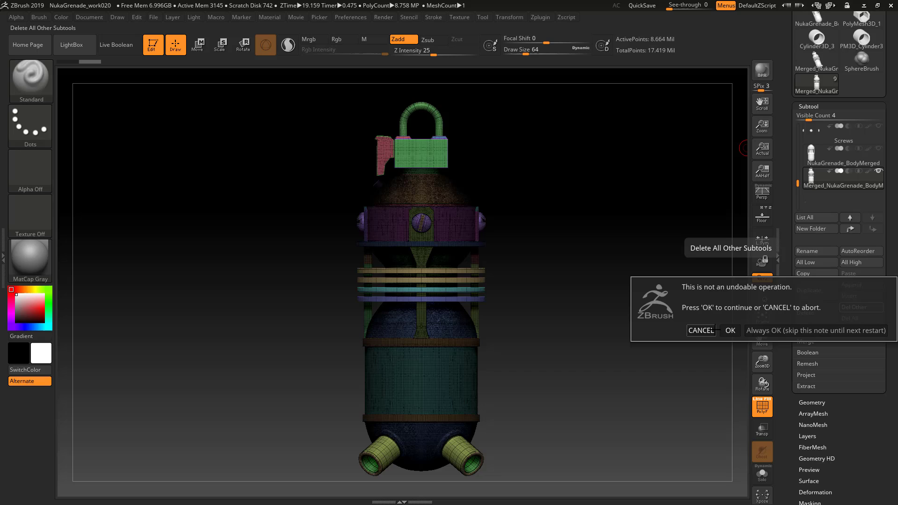
pyautogui.click(730, 330)
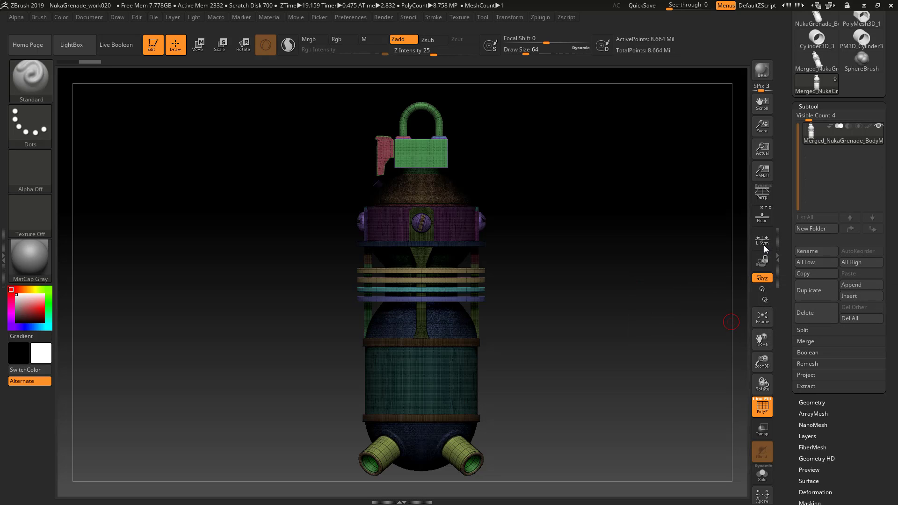
pyautogui.moveTo(547, 211)
pyautogui.mouseDown()
pyautogui.moveTo(521, 235)
pyautogui.moveTo(572, 225)
pyautogui.moveTo(542, 204)
pyautogui.moveTo(541, 233)
pyautogui.moveTo(543, 220)
pyautogui.mouseUp()
pyautogui.scroll(5, 894, 159)
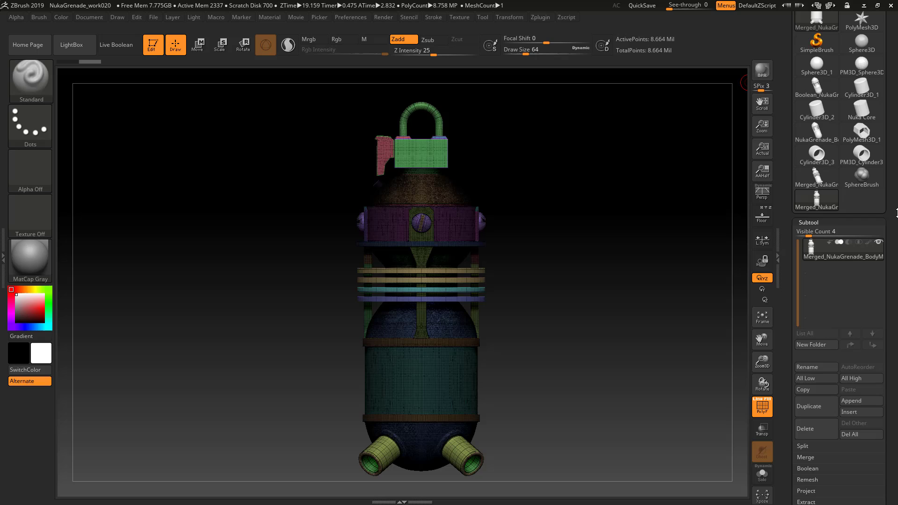
pyautogui.scroll(6, 896, 229)
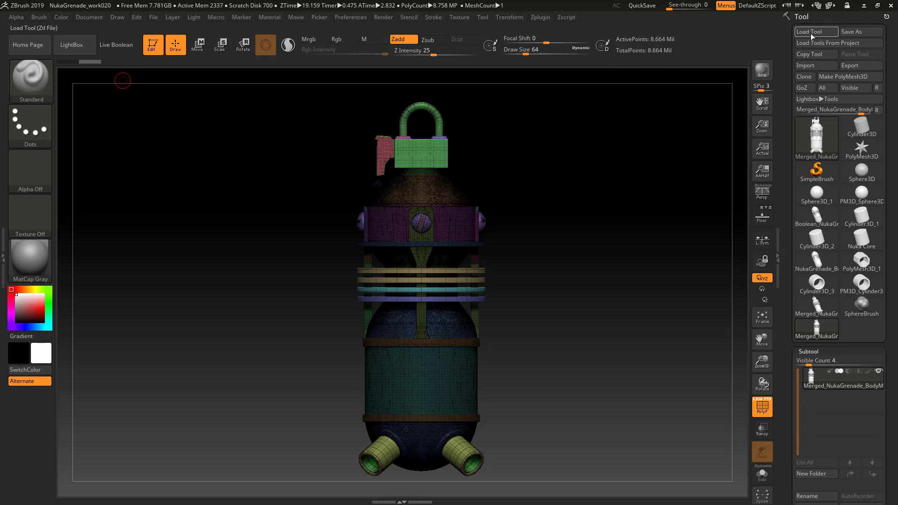
# Save the tool as M03_NukaGrenade_DecimationReady_work01.ztl.
pyautogui.click(858, 33)
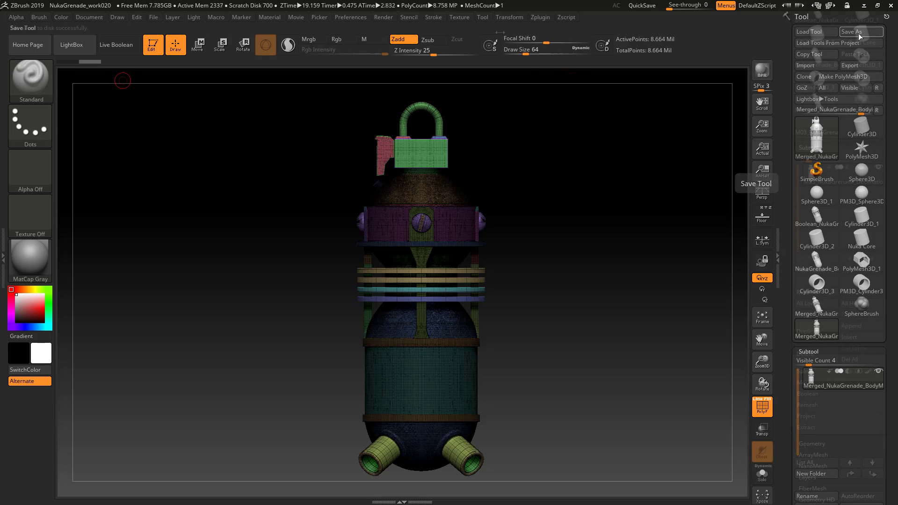
pyautogui.click(539, 18)
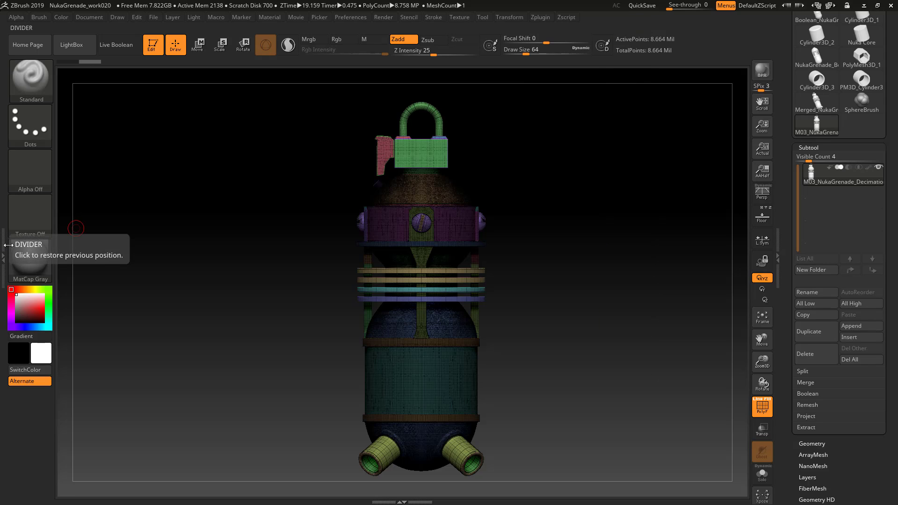
# In Decimation Master, set % of decimation to 50 and pre-process the current mesh.
pyautogui.click(515, 16)
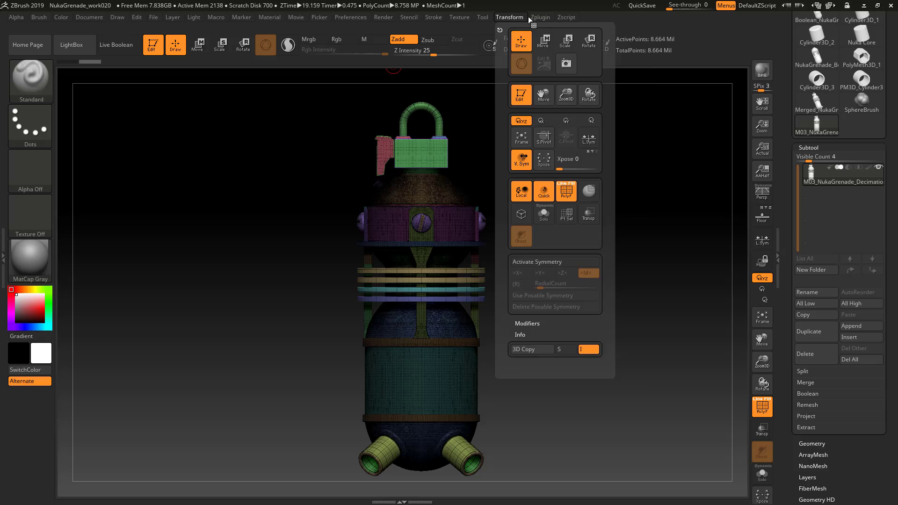
pyautogui.click(540, 17)
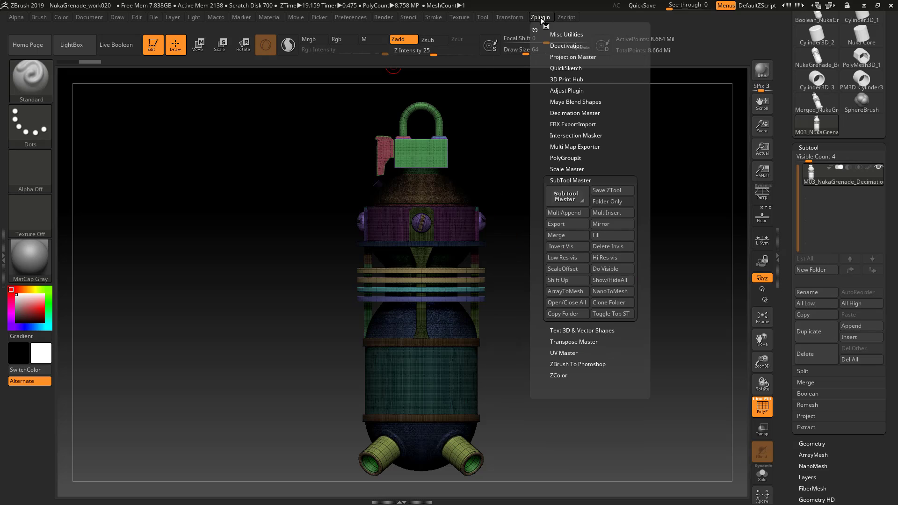
pyautogui.click(574, 180)
pyautogui.click(576, 177)
pyautogui.click(576, 179)
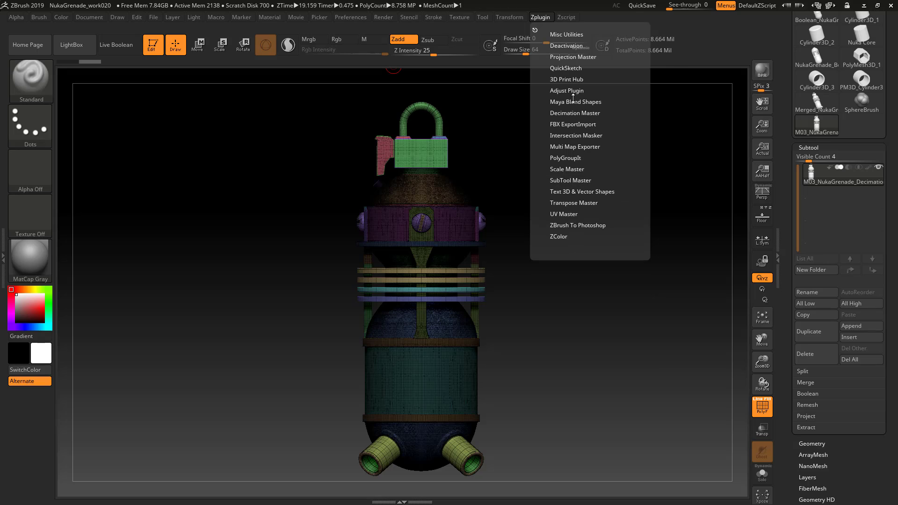
pyautogui.click(569, 114)
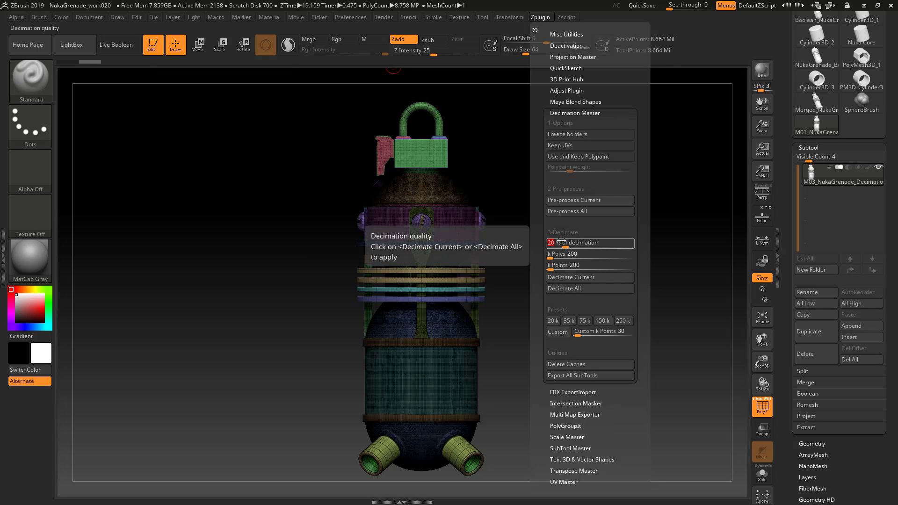
pyautogui.write('50')
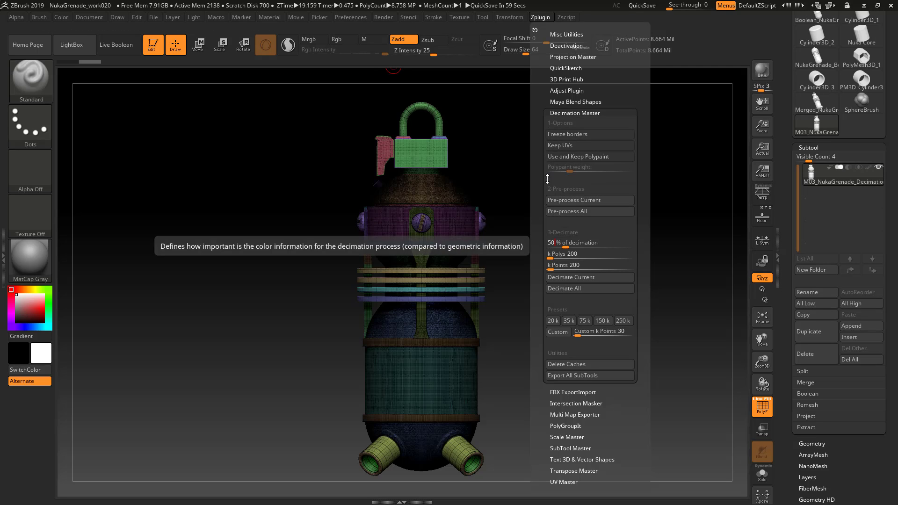
pyautogui.click(584, 200)
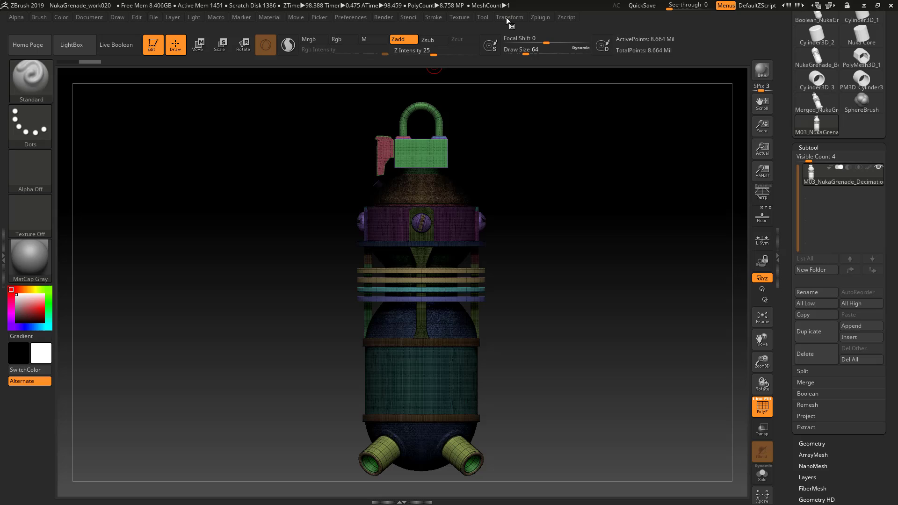
# Decimate the current mesh by 50 percent, dropping it to 4.332 Mil points.
pyautogui.click(546, 19)
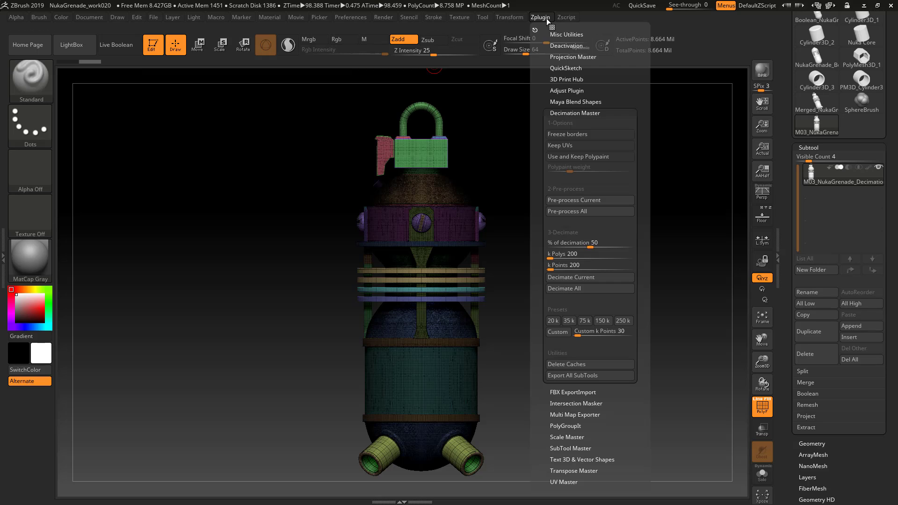
pyautogui.click(591, 277)
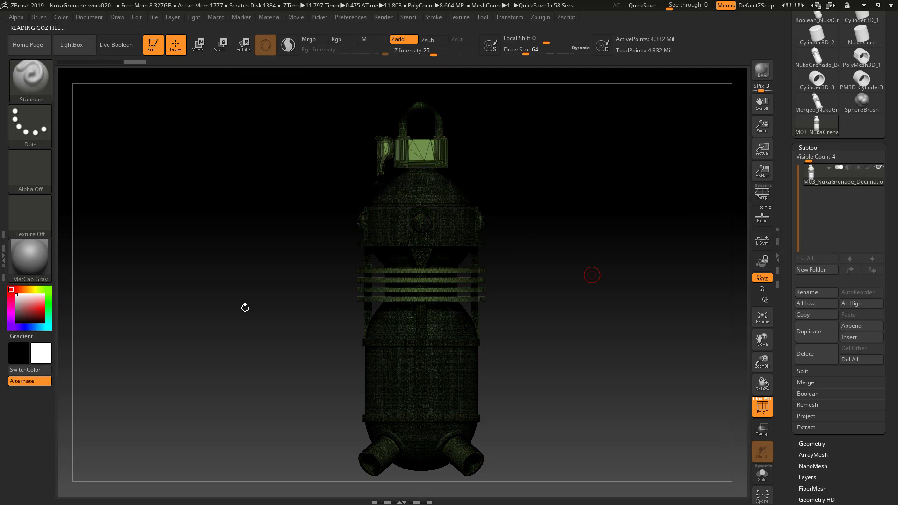
pyautogui.moveTo(542, 227)
pyautogui.mouseDown()
pyautogui.moveTo(533, 239)
pyautogui.moveTo(573, 219)
pyautogui.moveTo(551, 239)
pyautogui.mouseUp()
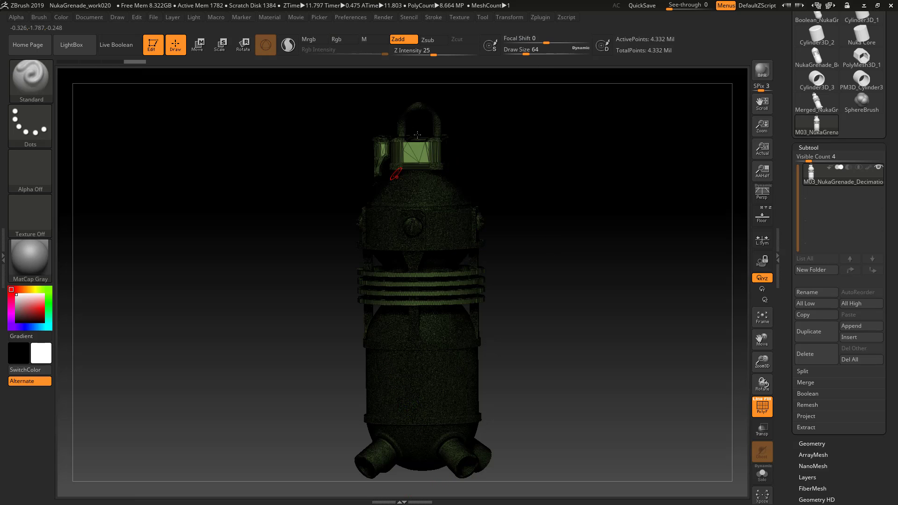
# Check the ring detail up close, then return to a straight front view framing the whole grenade.
pyautogui.moveTo(533, 292); pyautogui.dragTo(490, 196)
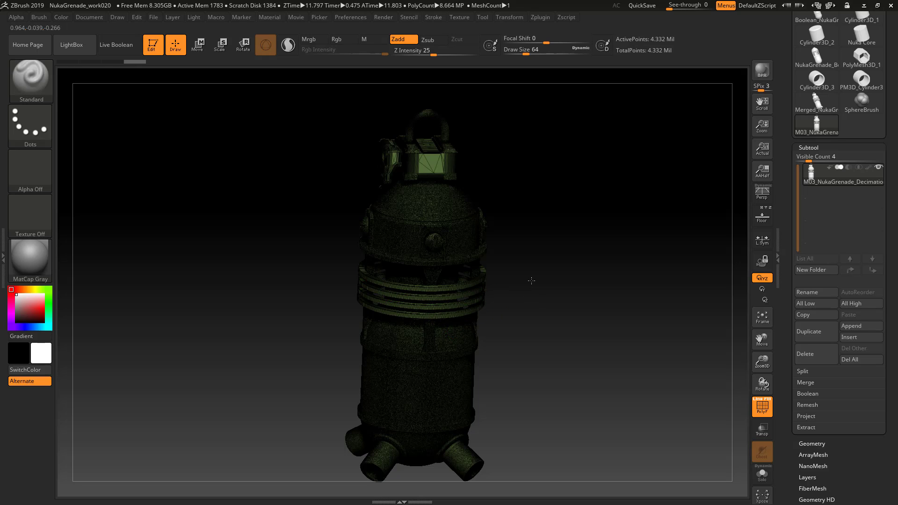
pyautogui.moveTo(532, 281); pyautogui.dragTo(590, 396)
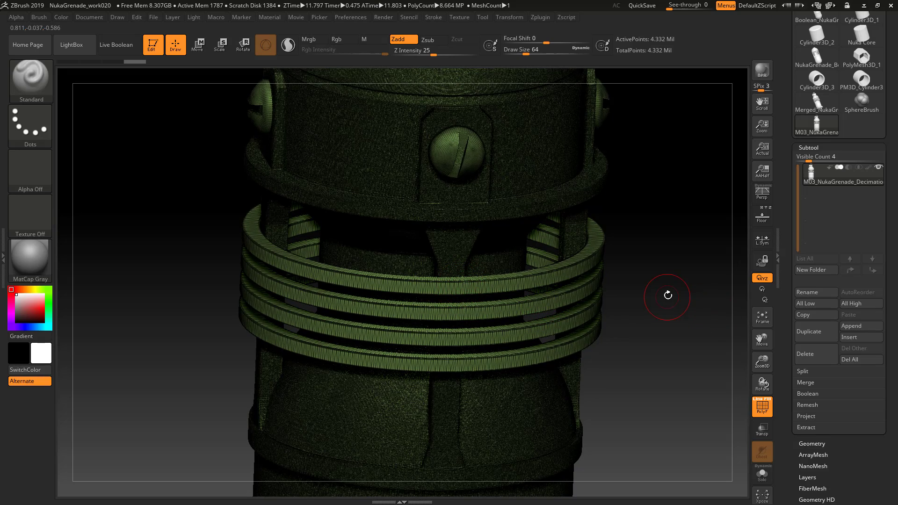
pyautogui.keyDown('shift'); pyautogui.moveTo(669, 279); pyautogui.dragTo(656, 237); pyautogui.keyUp('shift')
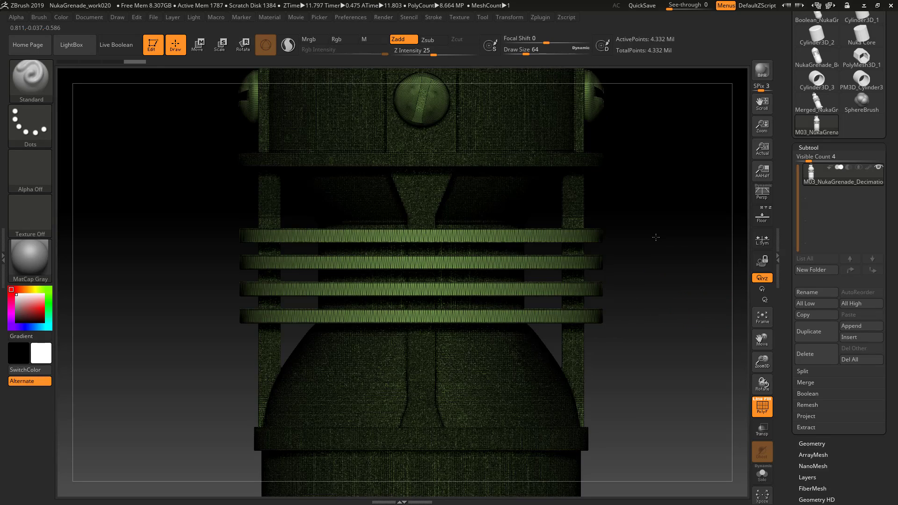
pyautogui.press('f')
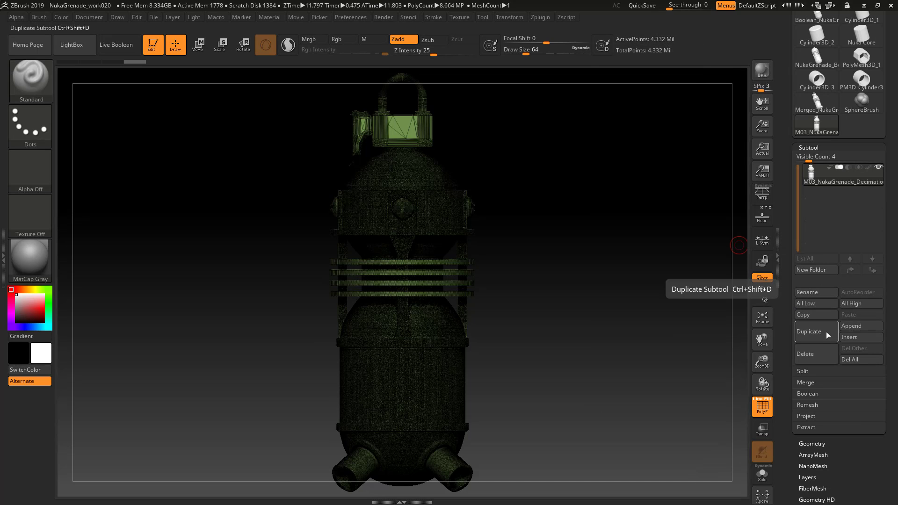
# Duplicate the grenade subtool and hide the original work01 copy.
pyautogui.click(827, 332)
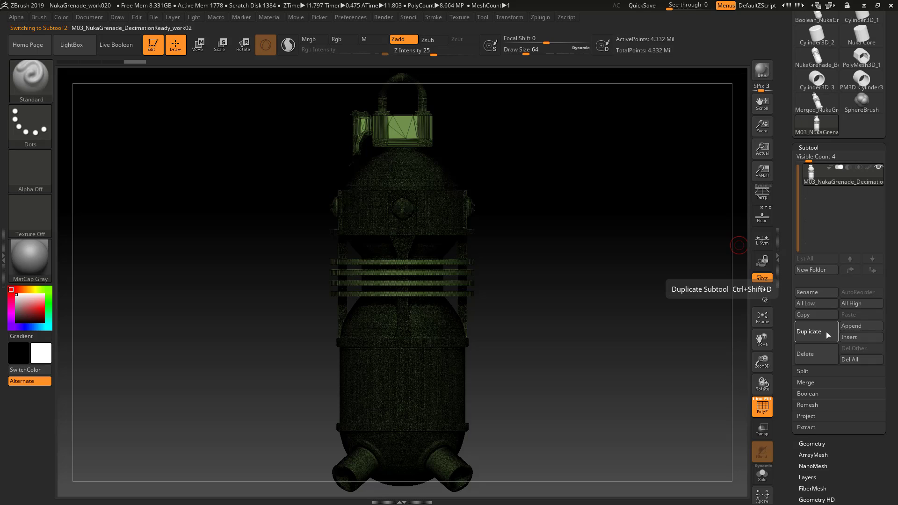
pyautogui.click(879, 168)
pyautogui.moveTo(847, 202)
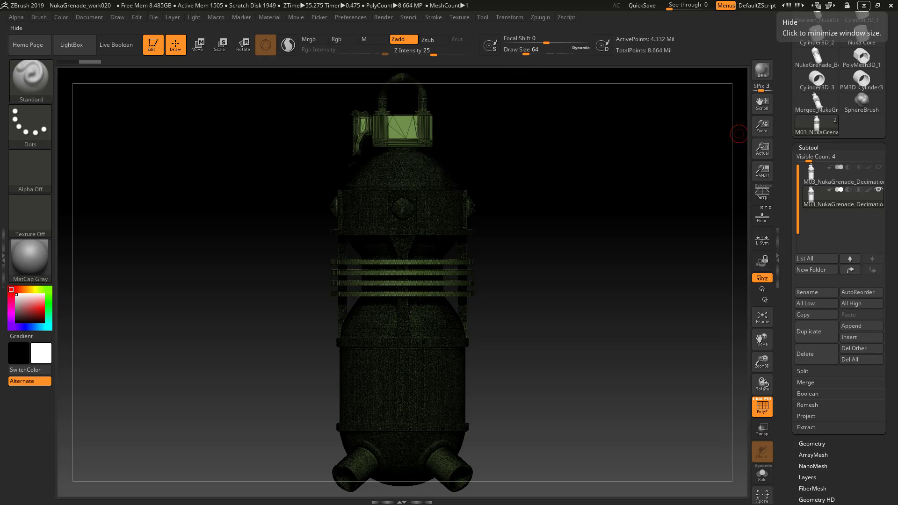
# Decimate the work02 duplicate by half to 2.166 million points and compare it with work01.
pyautogui.click(540, 17)
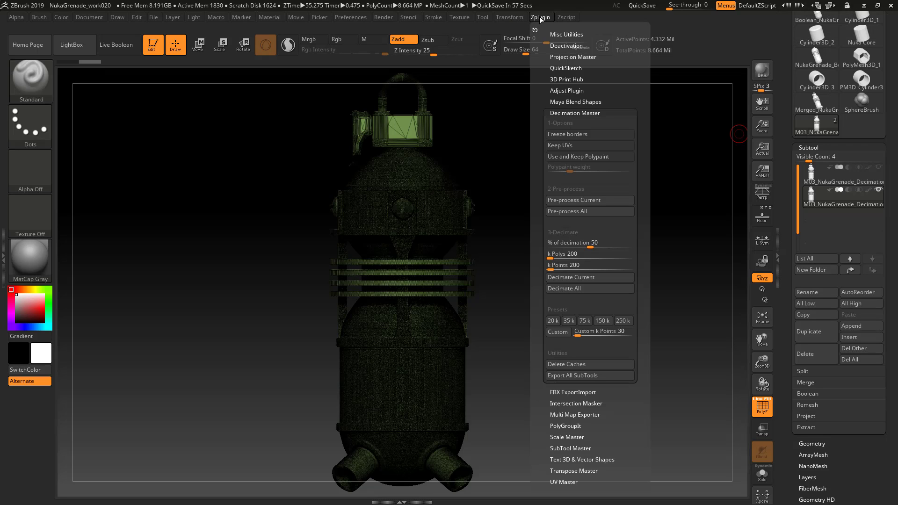
pyautogui.click(572, 278)
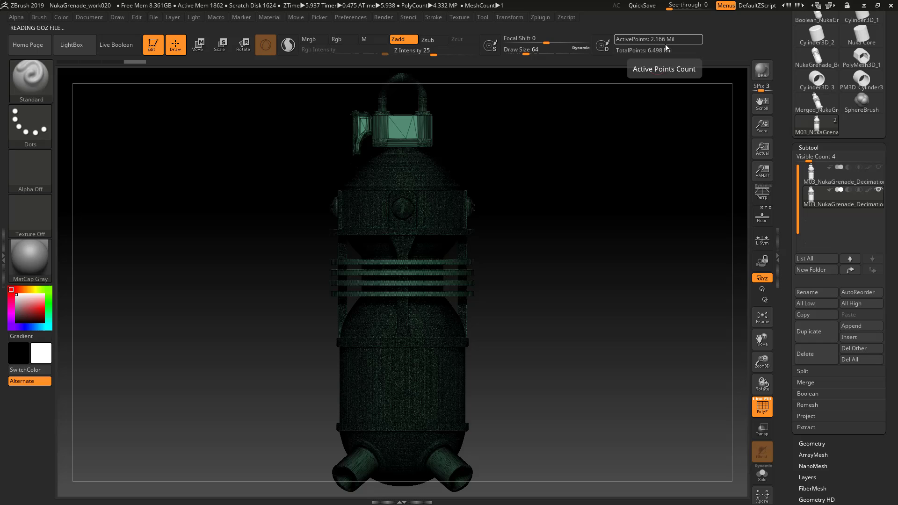
pyautogui.moveTo(832, 198)
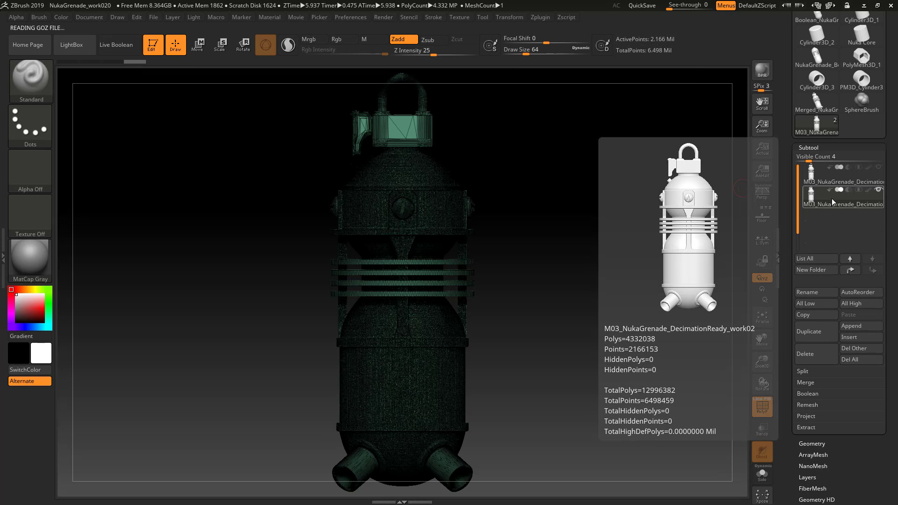
pyautogui.click(811, 177)
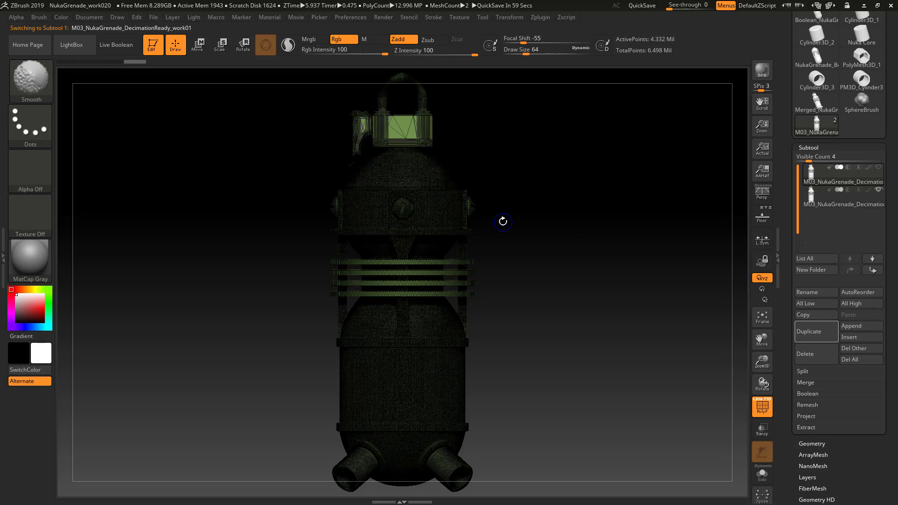
pyautogui.hotkey('shift', 'f')
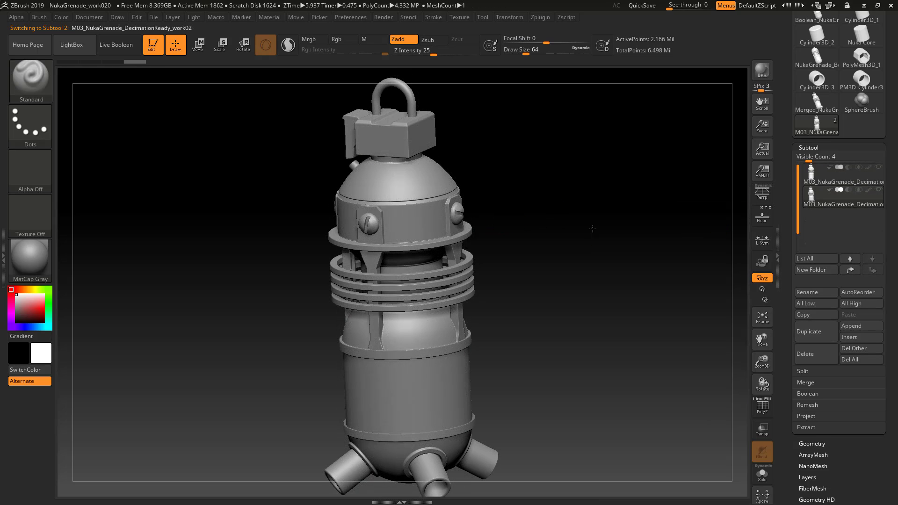
pyautogui.press('Down')
# Inspect the decimated surface from several angles, ending with four copies, the newest at 541,538 points.
pyautogui.moveTo(599, 215)
pyautogui.mouseDown()
pyautogui.moveTo(608, 210)
pyautogui.moveTo(578, 238)
pyautogui.moveTo(575, 259)
pyautogui.moveTo(596, 249)
pyautogui.moveTo(601, 227)
pyautogui.mouseUp()
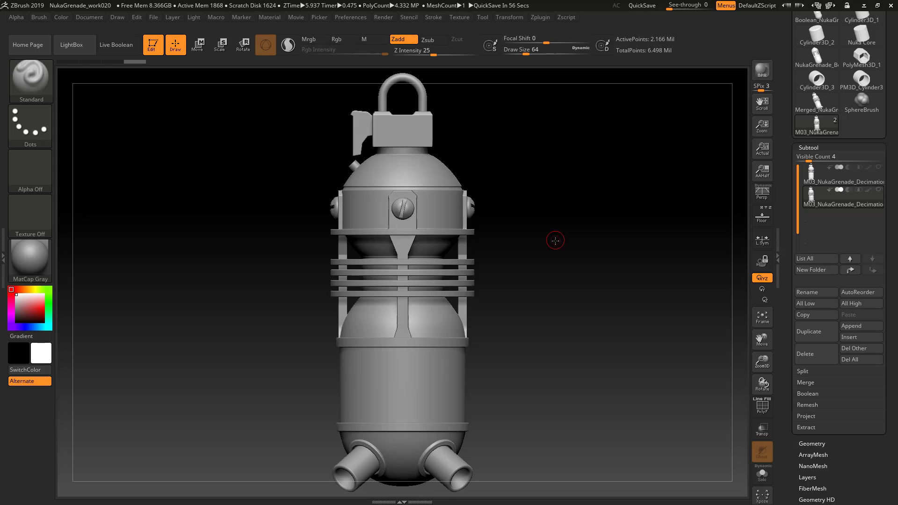
pyautogui.moveTo(555, 241); pyautogui.dragTo(540, 261)
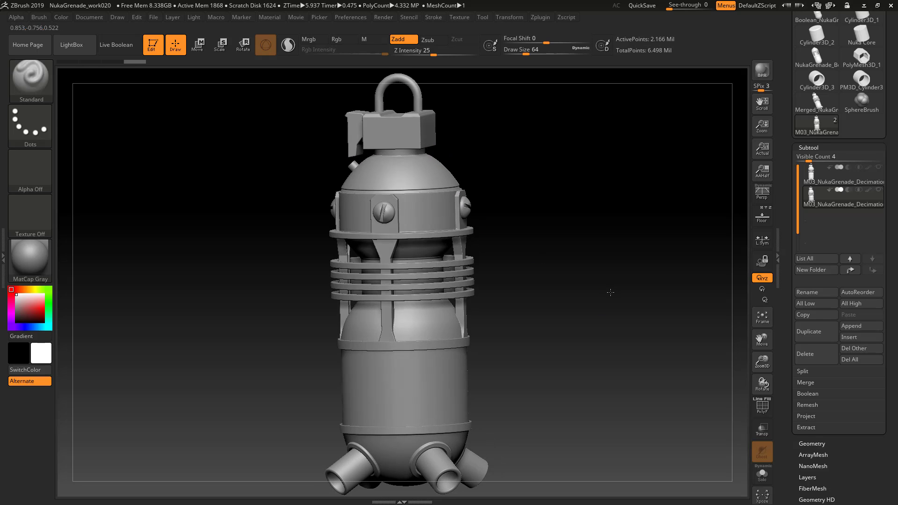
pyautogui.moveTo(612, 295); pyautogui.dragTo(599, 281)
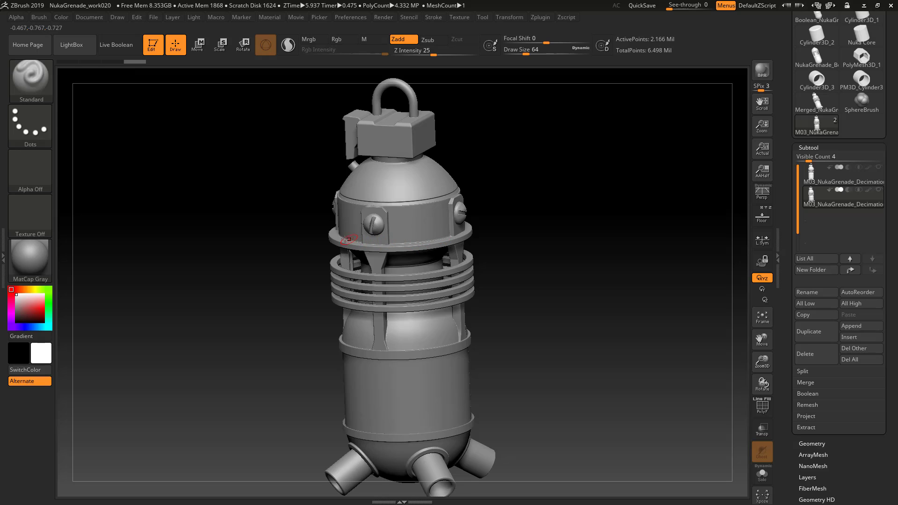
pyautogui.moveTo(589, 352); pyautogui.dragTo(574, 333)
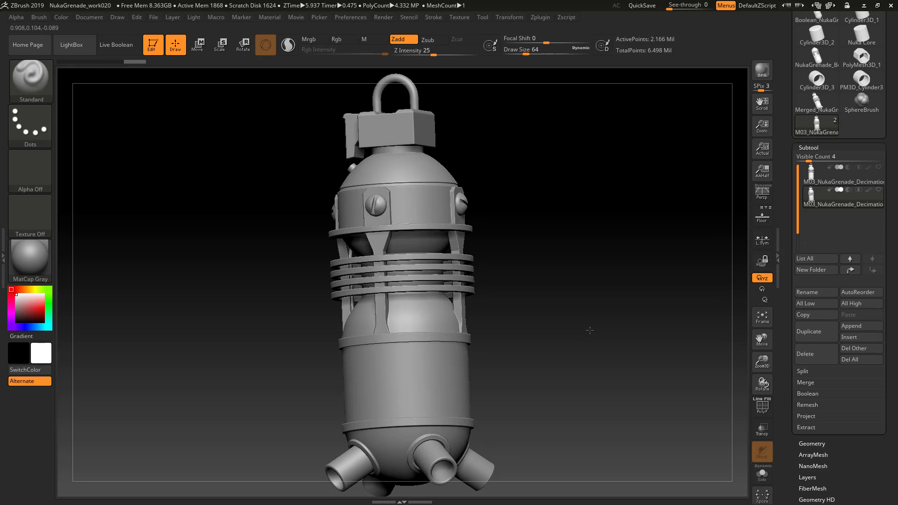
pyautogui.moveTo(543, 263); pyautogui.dragTo(538, 298)
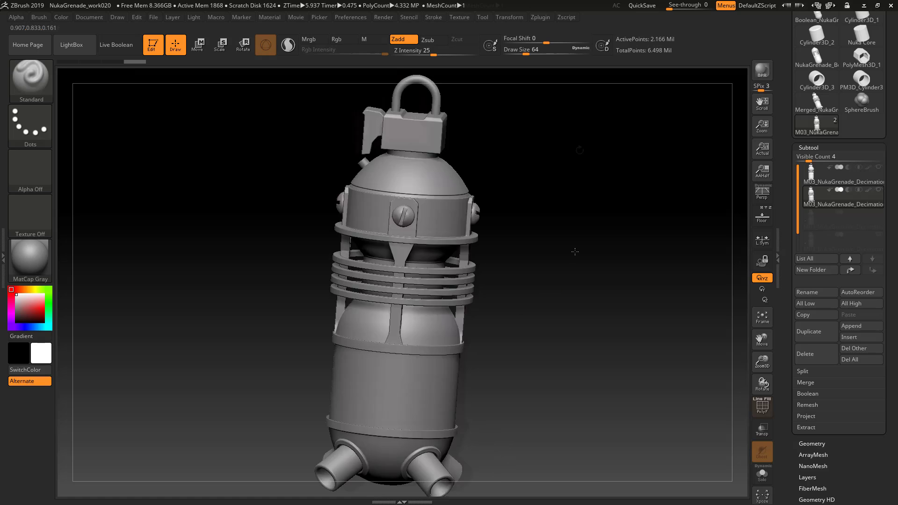
pyautogui.hotkey('shift', 'f')
pyautogui.moveTo(561, 248); pyautogui.dragTo(543, 254)
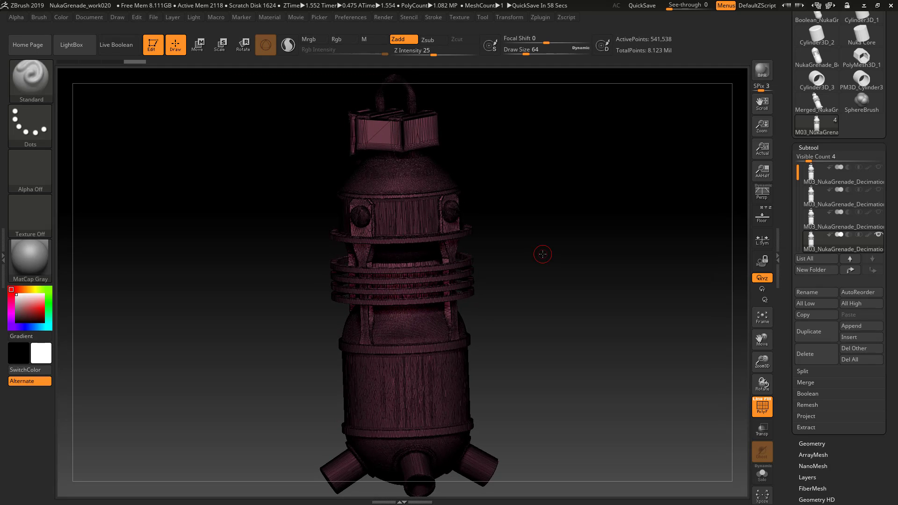
# Toggle the PolyFrame wireframe off and on, then rotate the grenade back to an upright front view.
pyautogui.hotkey('shift', 'f')
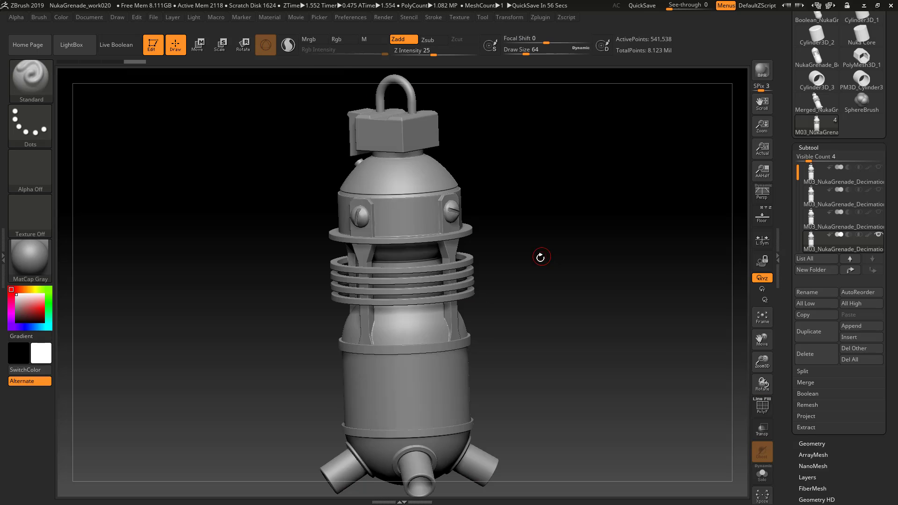
pyautogui.hotkey('shift', 'f')
pyautogui.moveTo(538, 254); pyautogui.dragTo(493, 393)
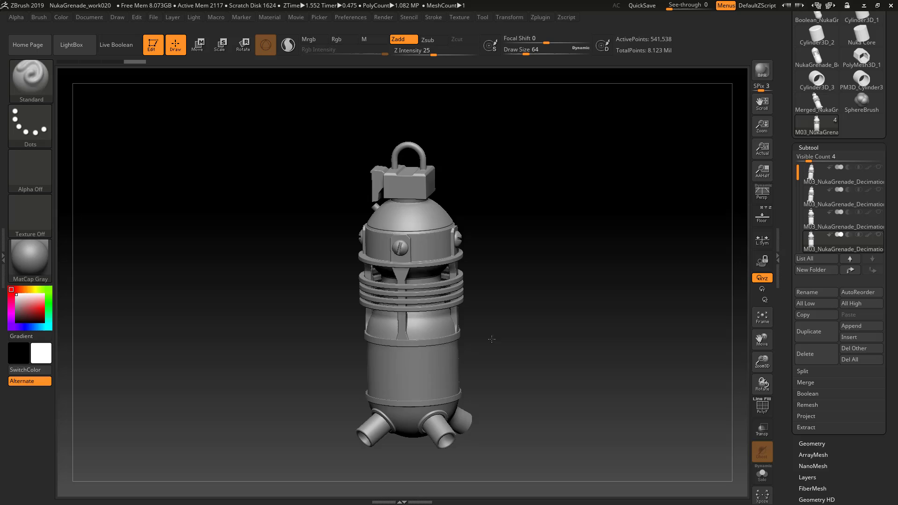
pyautogui.moveTo(500, 324); pyautogui.dragTo(508, 316)
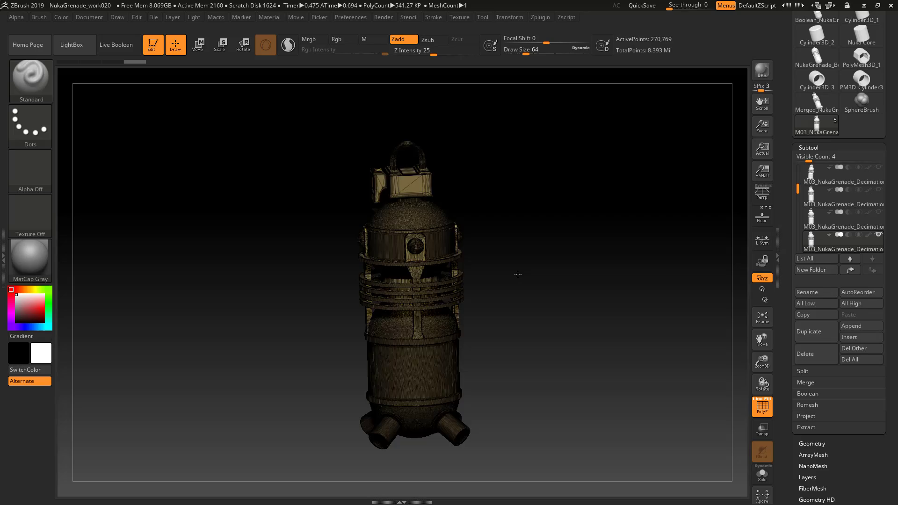
# Zoom into the grenade's rings and screw, tilt it toward the viewer, and hide the wireframe.
pyautogui.keyDown('alt'); pyautogui.moveTo(522, 261); pyautogui.dragTo(595, 381); pyautogui.keyUp('alt')
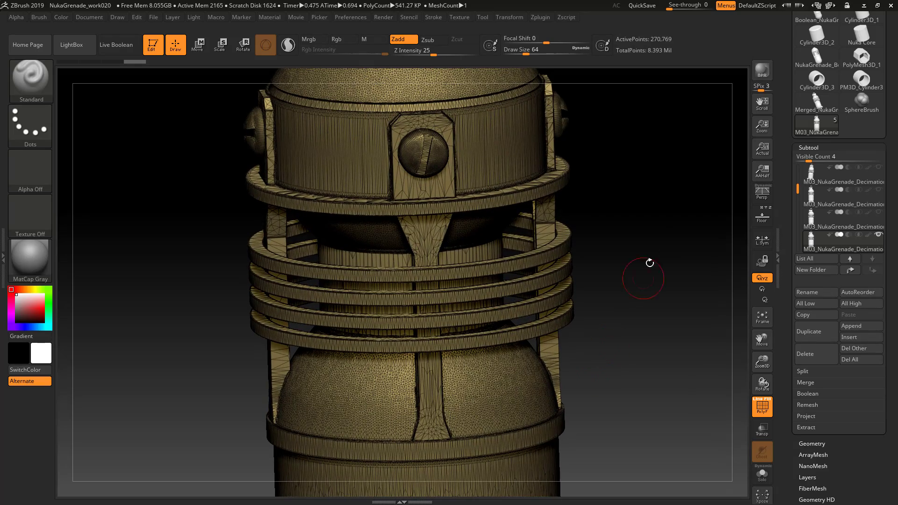
pyautogui.moveTo(650, 263)
pyautogui.mouseDown()
pyautogui.moveTo(648, 252)
pyautogui.moveTo(642, 259)
pyautogui.moveTo(702, 257)
pyautogui.moveTo(648, 257)
pyautogui.moveTo(670, 249)
pyautogui.moveTo(674, 288)
pyautogui.moveTo(659, 281)
pyautogui.moveTo(661, 257)
pyautogui.moveTo(594, 249)
pyautogui.moveTo(580, 283)
pyautogui.moveTo(585, 302)
pyautogui.moveTo(666, 253)
pyautogui.moveTo(528, 257)
pyautogui.moveTo(595, 241)
pyautogui.mouseUp()
pyautogui.hotkey('shift', 'f')
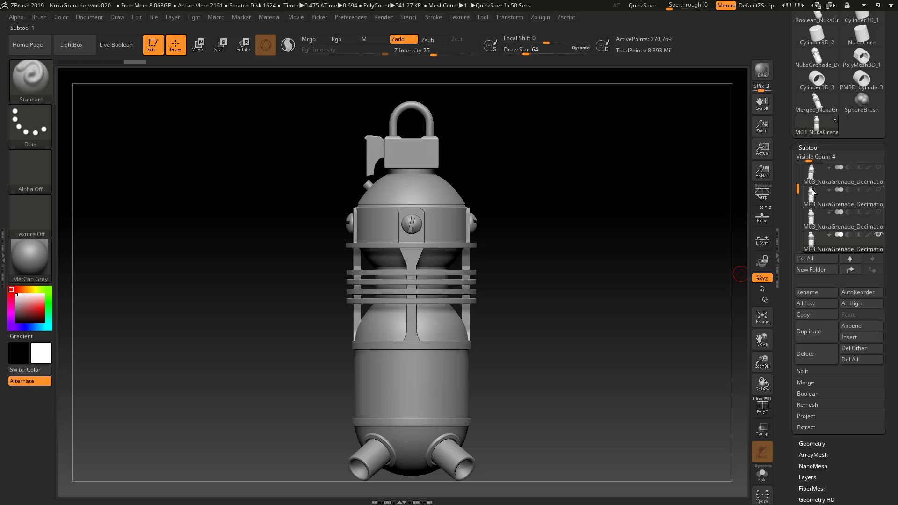
# Save the grenade ZTool under the name M03_NukaGrenade_DecimationReady_work02.
pyautogui.moveTo(799, 176); pyautogui.dragTo(799, 164)
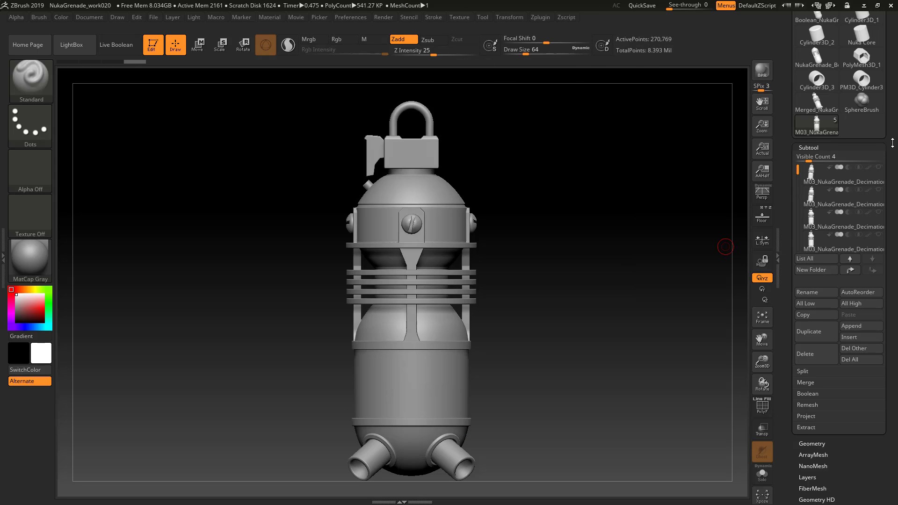
pyautogui.moveTo(892, 143); pyautogui.dragTo(886, 236)
pyautogui.click(861, 31)
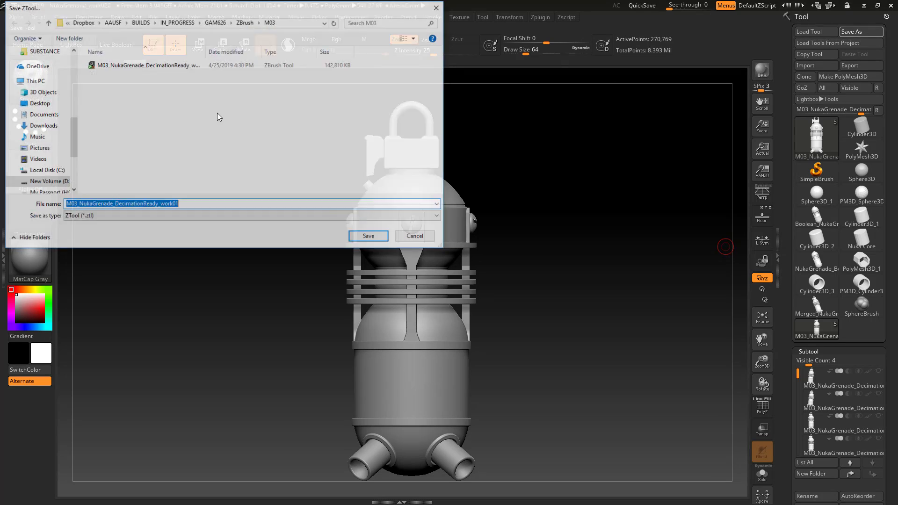
pyautogui.click(156, 70)
pyautogui.click(184, 205)
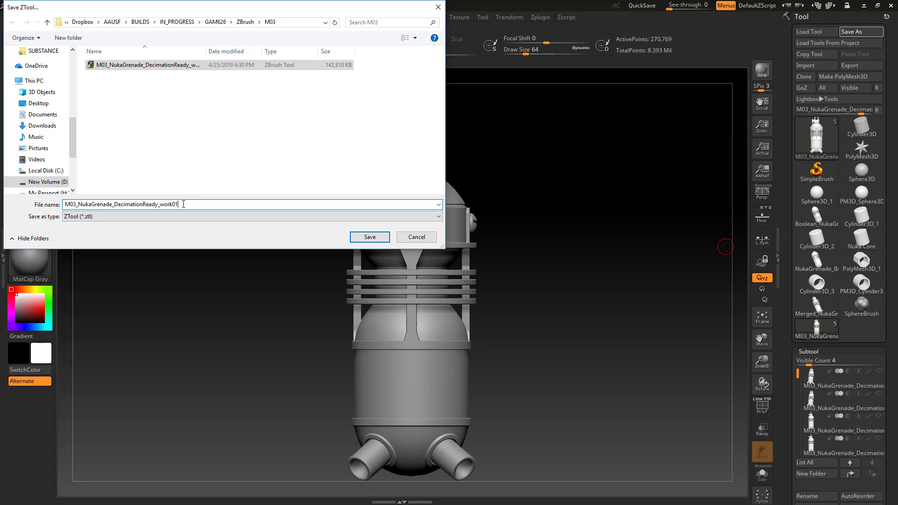
pyautogui.press('BackSpace')
pyautogui.write('2')
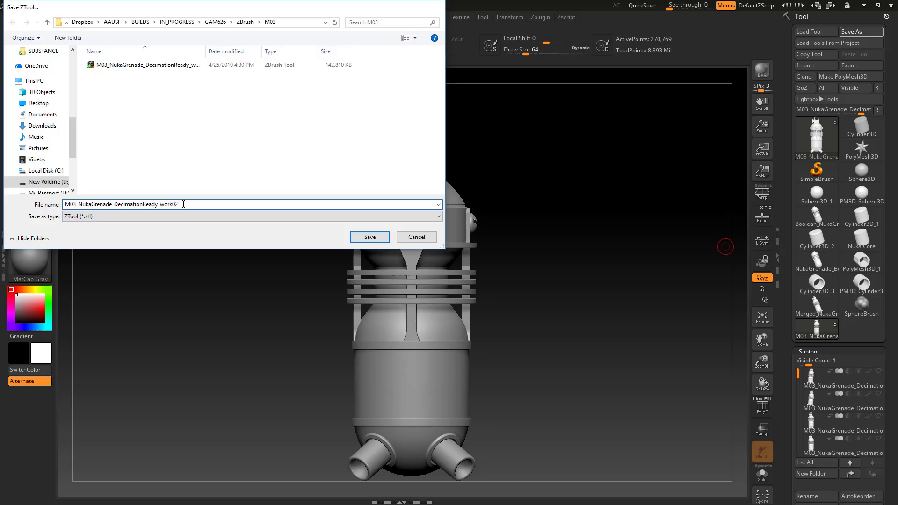
pyautogui.press('Return')
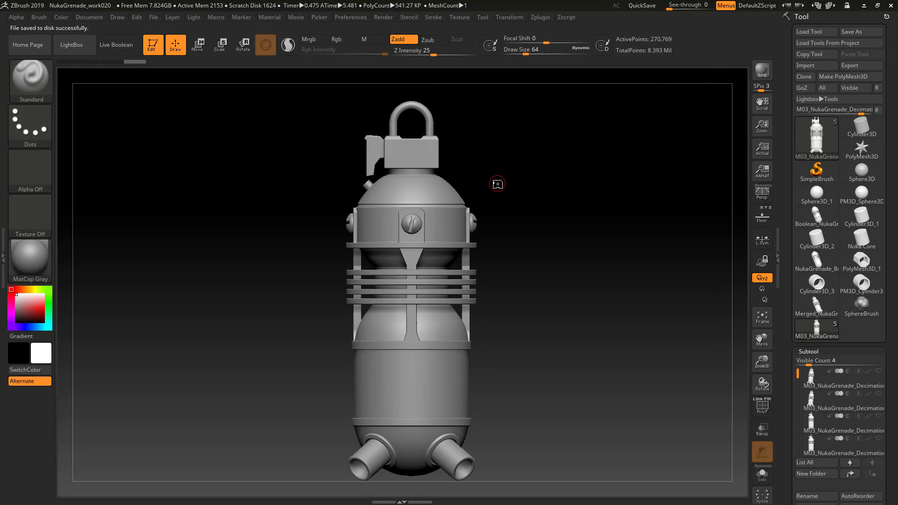